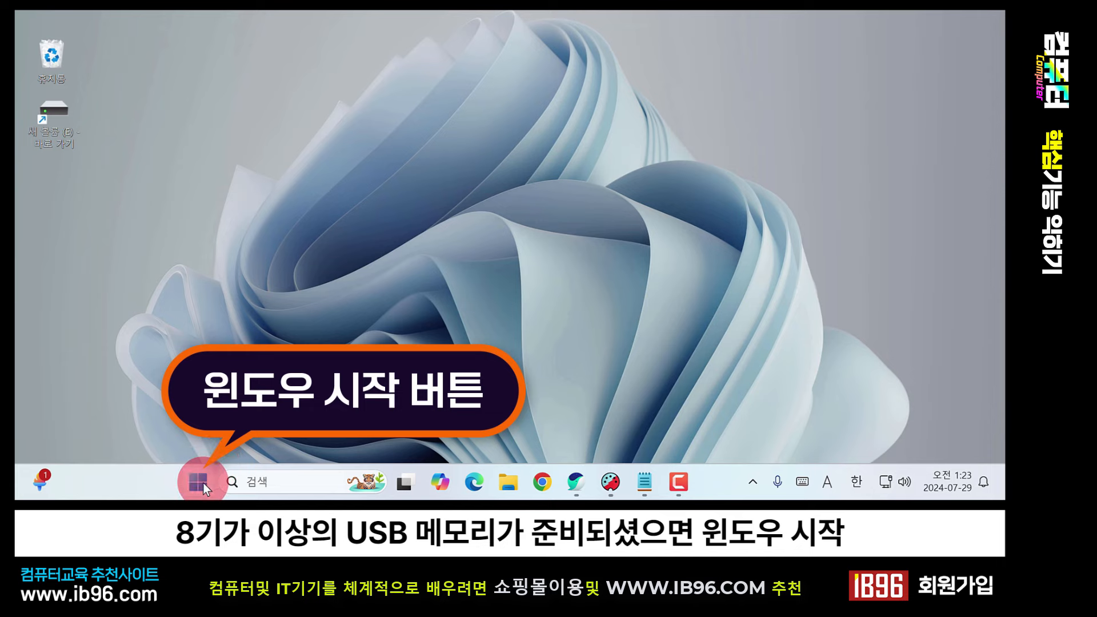
- Search Windows for "복구 드라이브" and launch the recovery drive creator
click(200, 482)
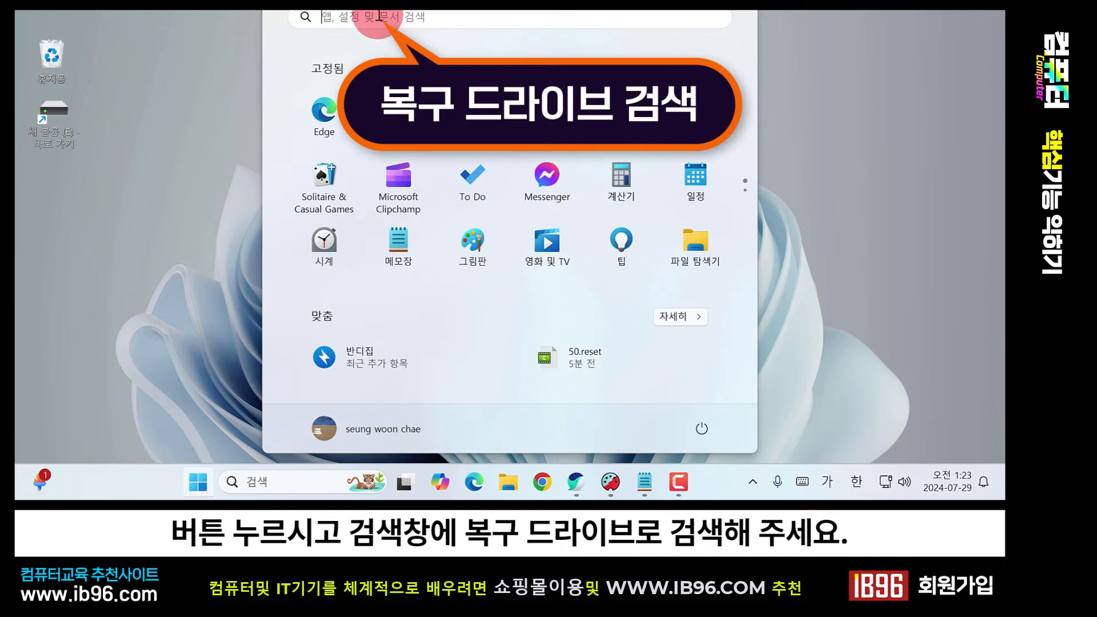
click(379, 17)
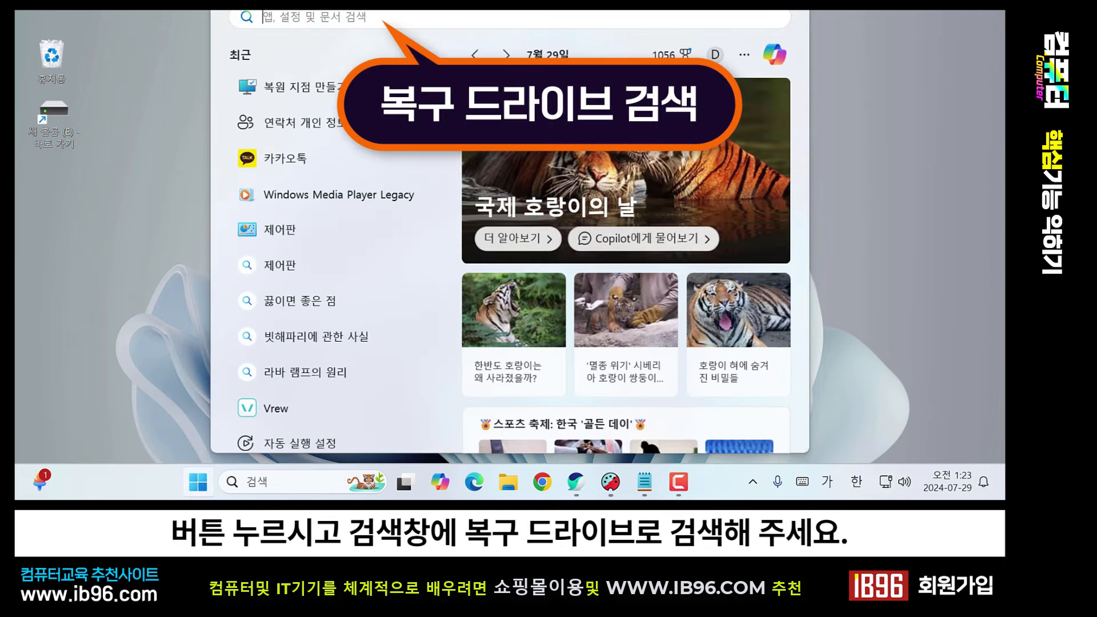
text(복구 드라이브)
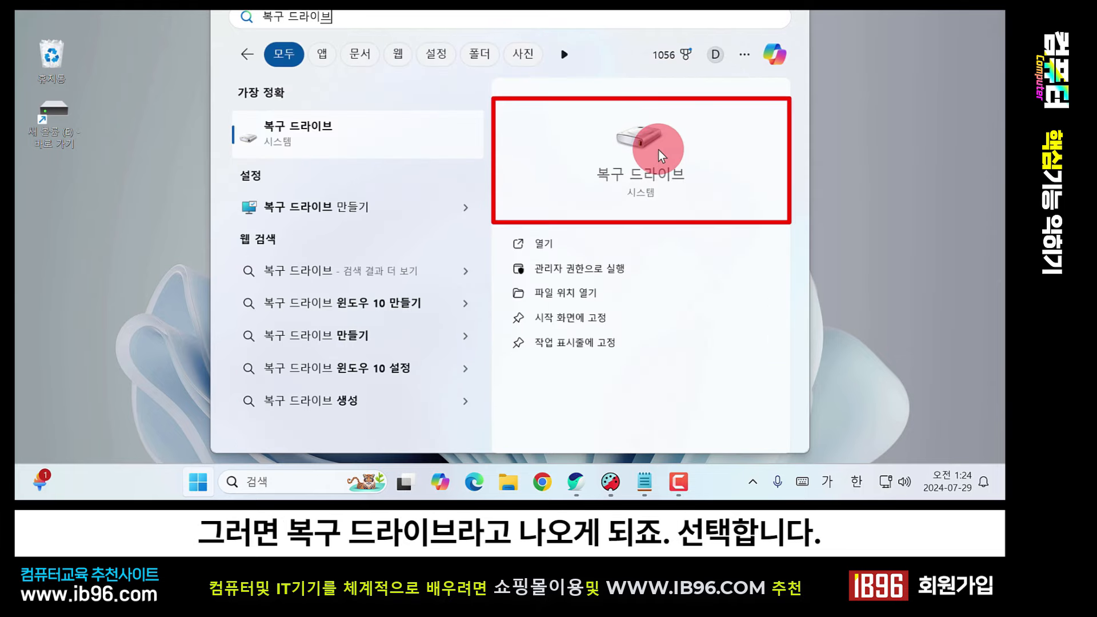
click(648, 139)
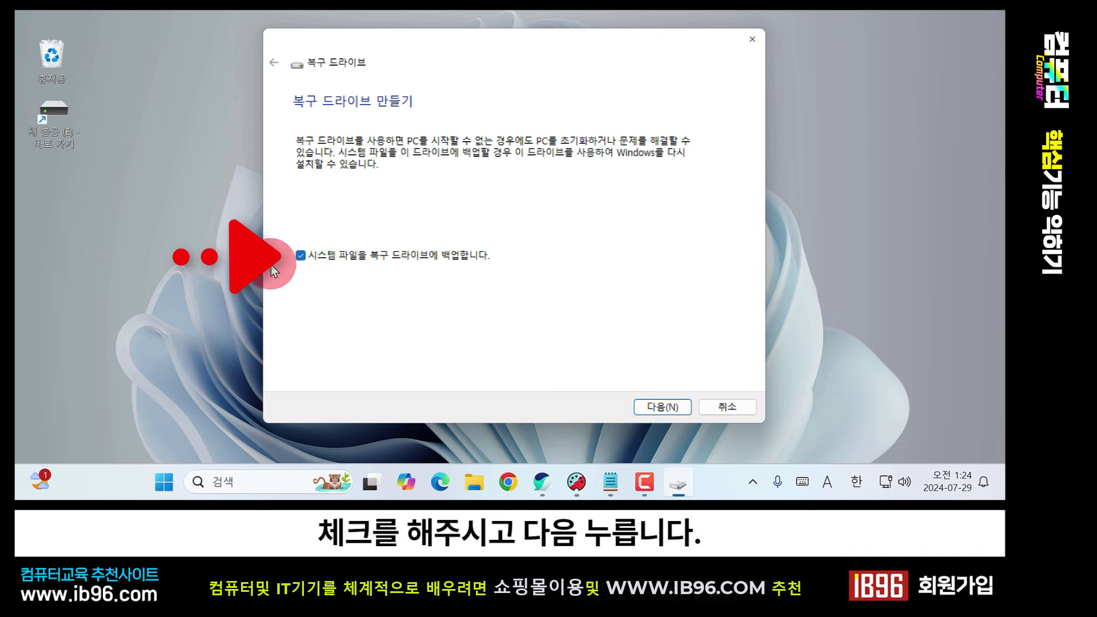
- Set up the recovery drive with system files backed up and the USB drive F: (HY) as its target
click(680, 409)
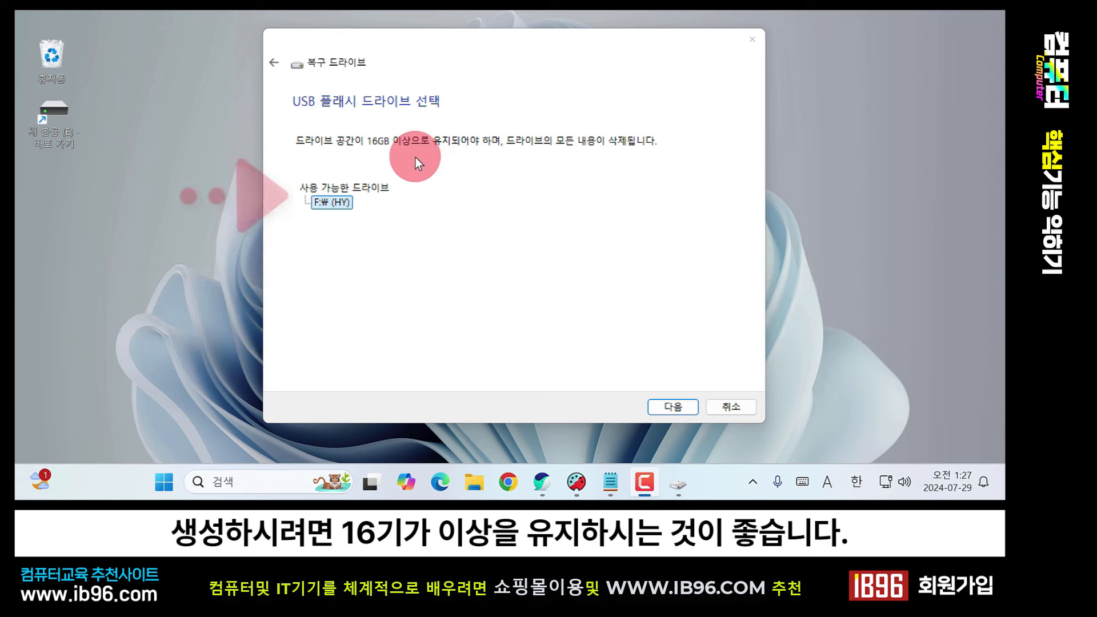
click(342, 203)
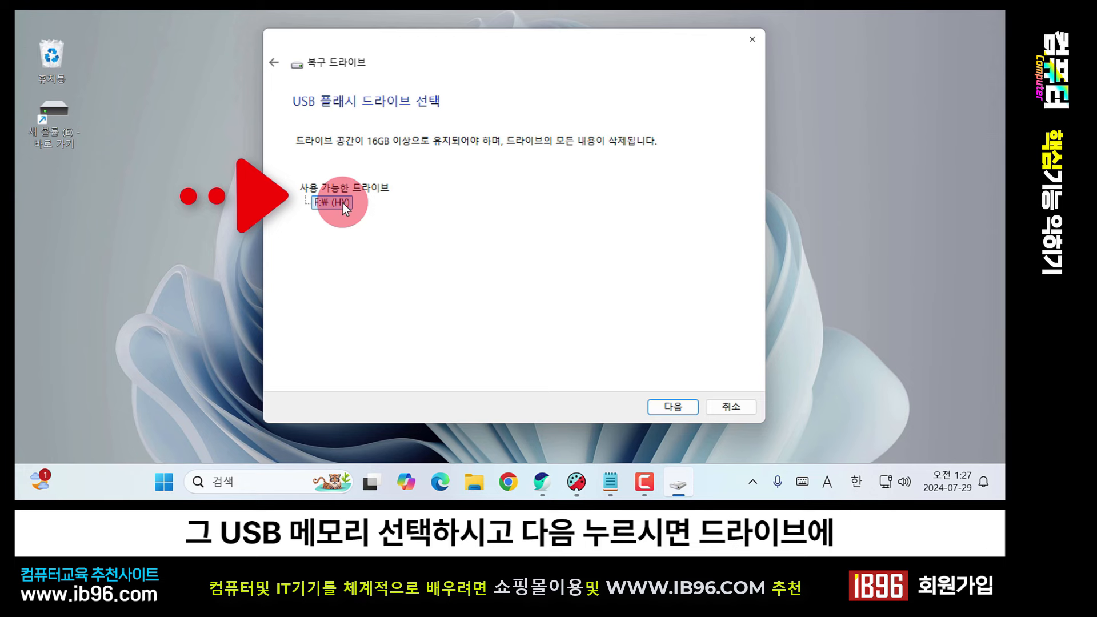
click(671, 407)
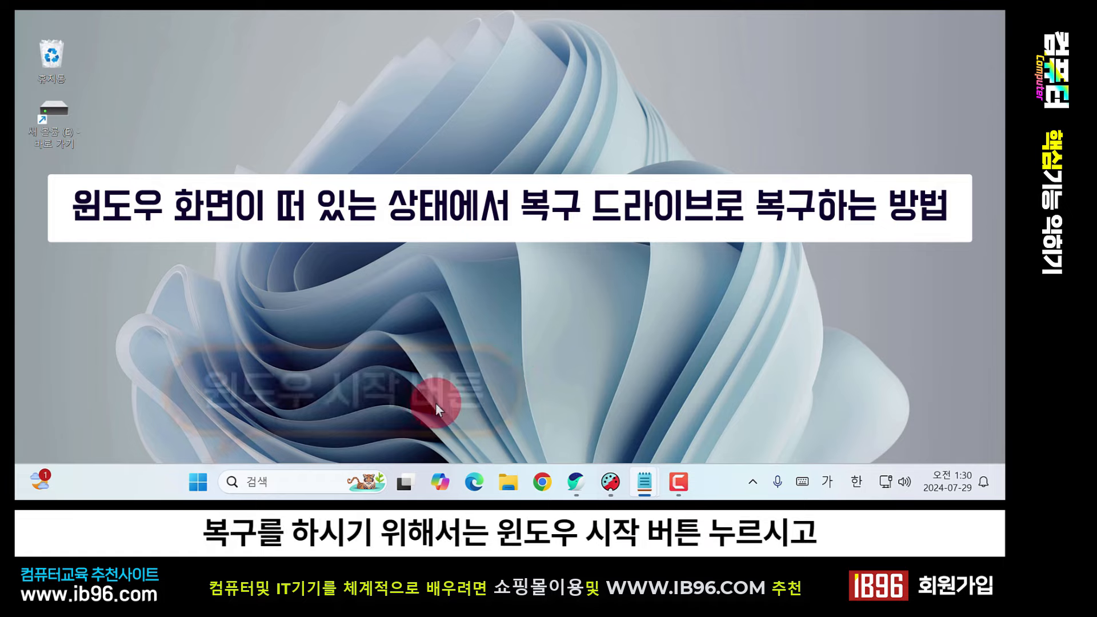
- View the recovery options in the Windows system settings, including advanced startup, and close Settings
click(207, 484)
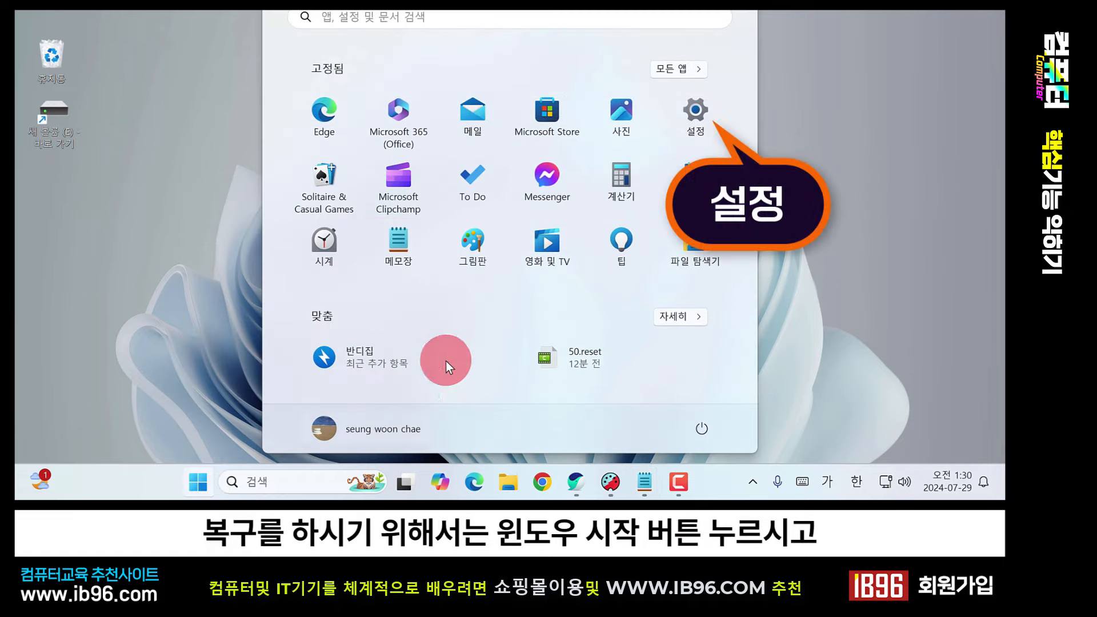
click(686, 122)
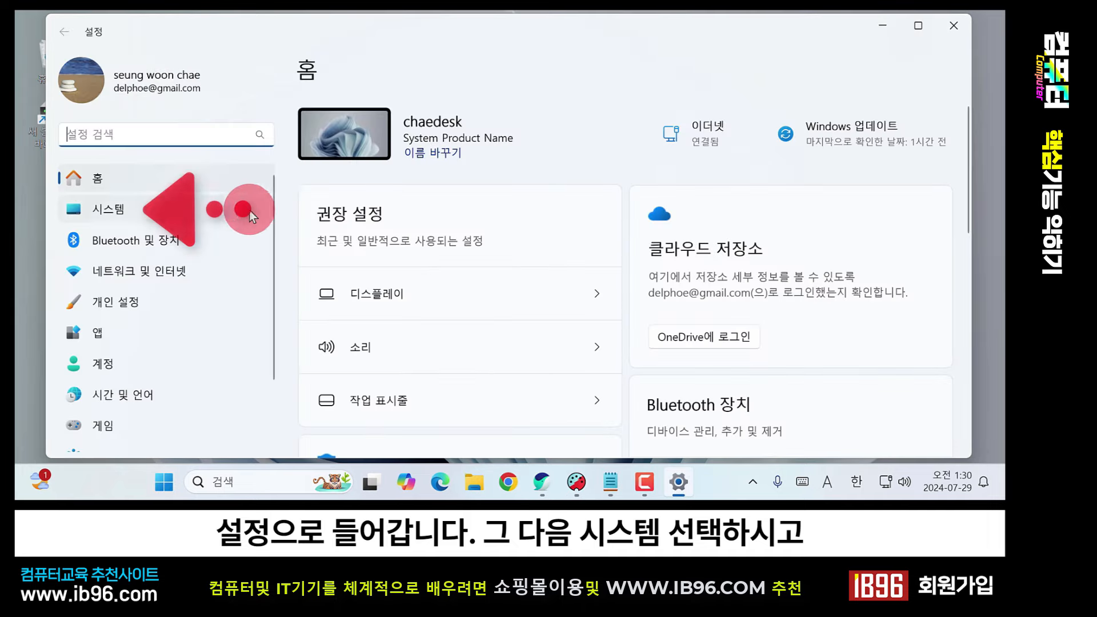
click(250, 210)
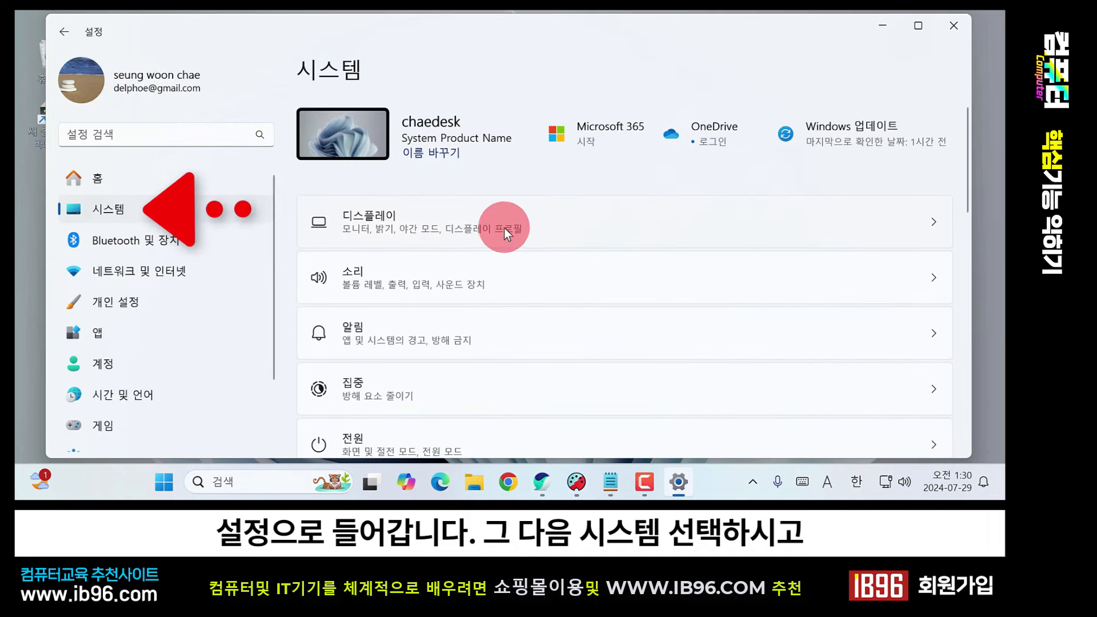
scroll(503, 235, down, 5)
scroll(504, 235, down, 4)
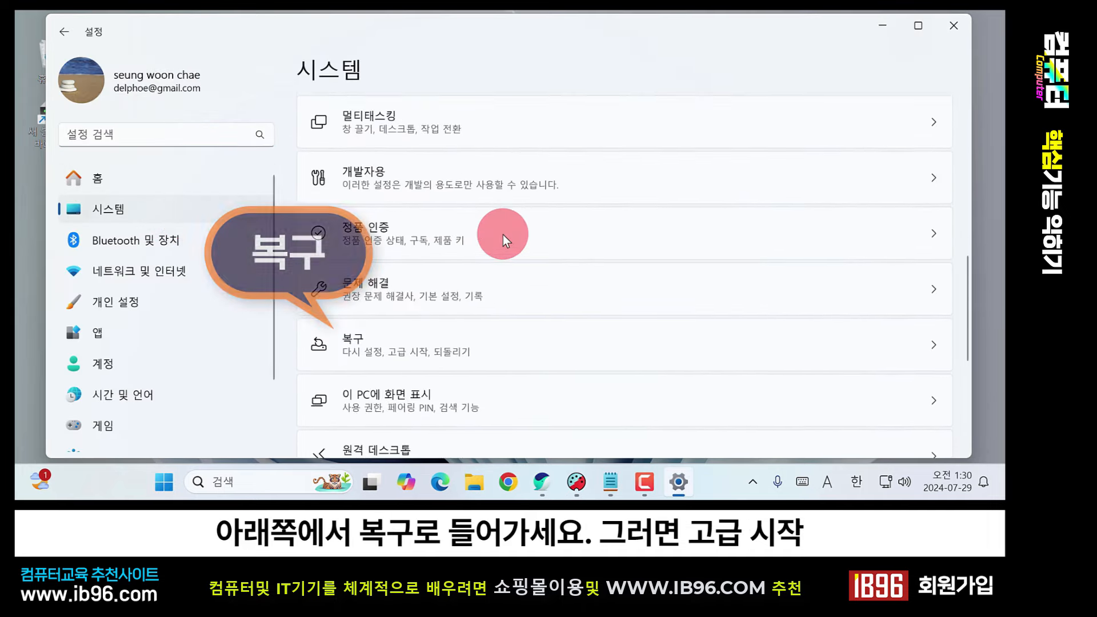
click(485, 350)
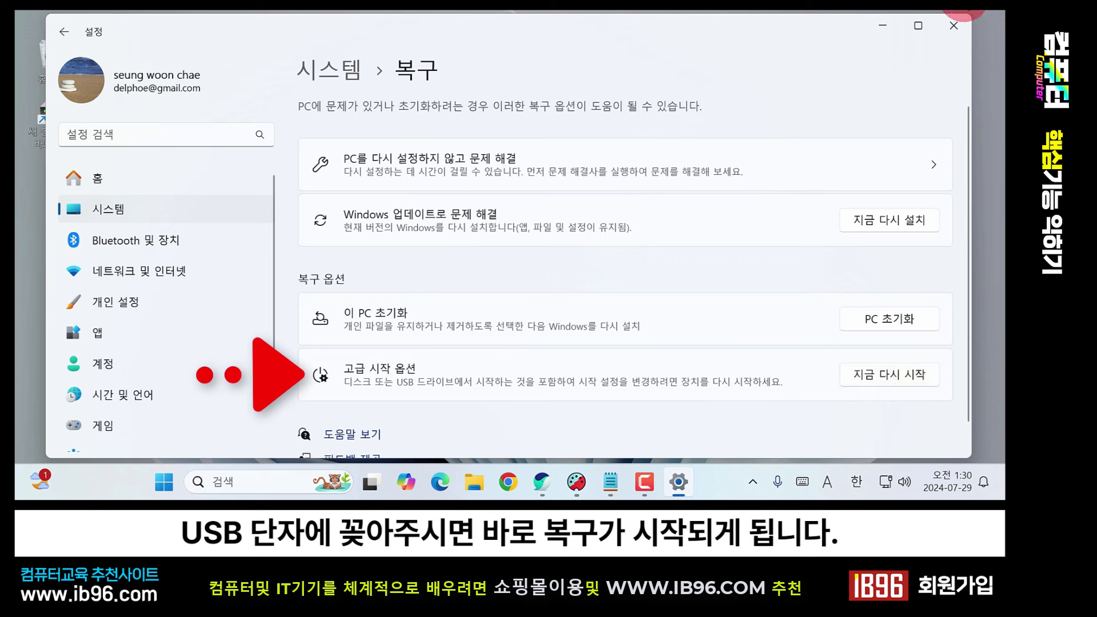
click(956, 19)
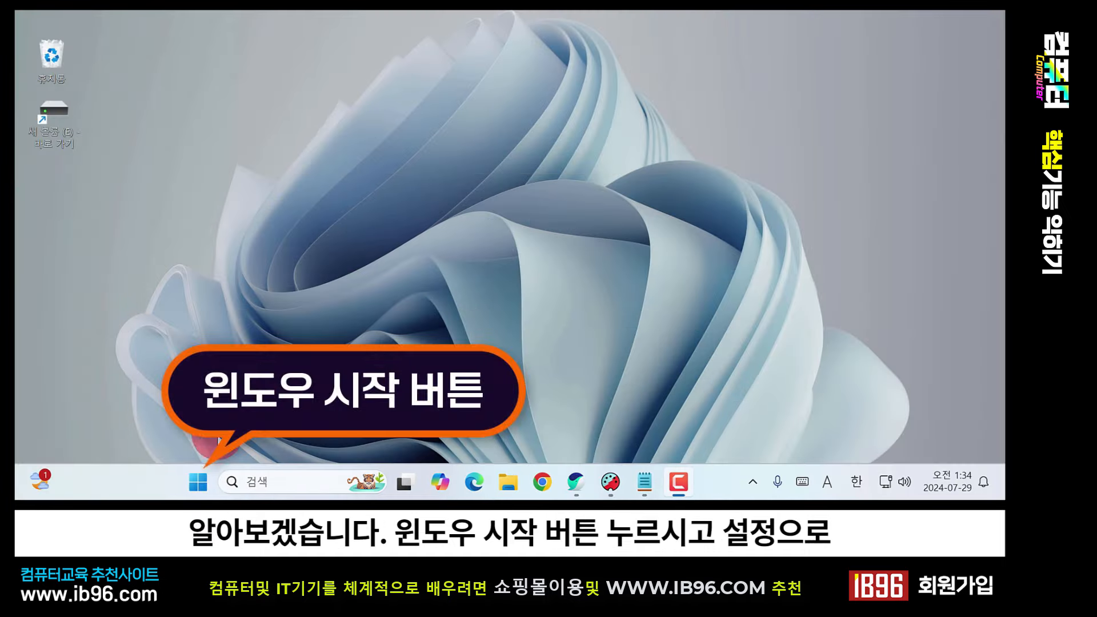
- Open the sign-in options (로그인 옵션) of the account settings in Windows Settings
click(199, 481)
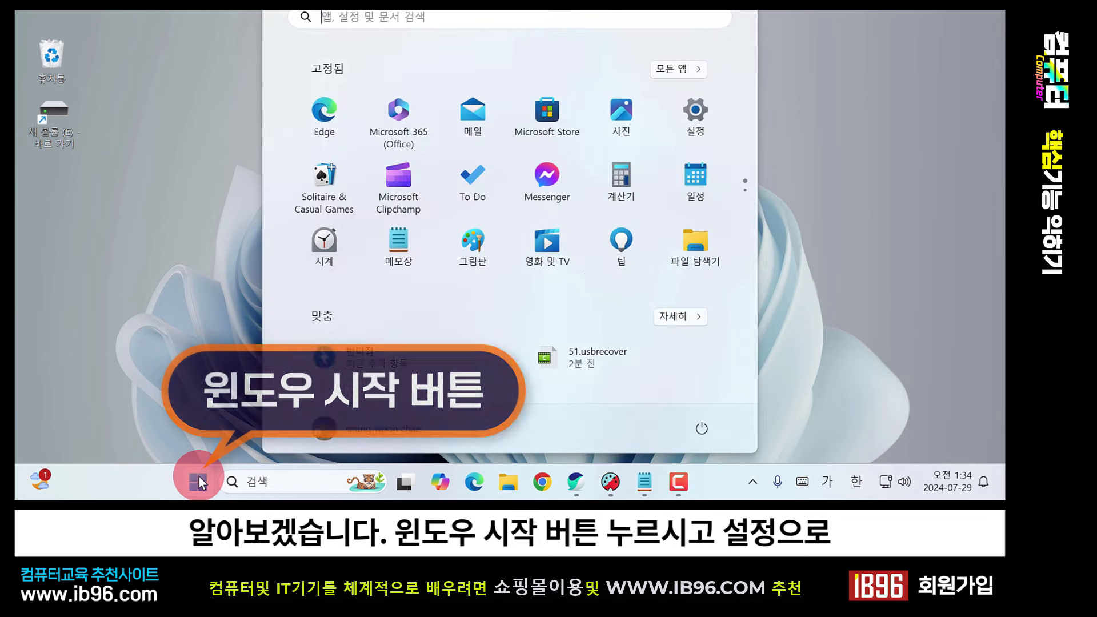
click(692, 108)
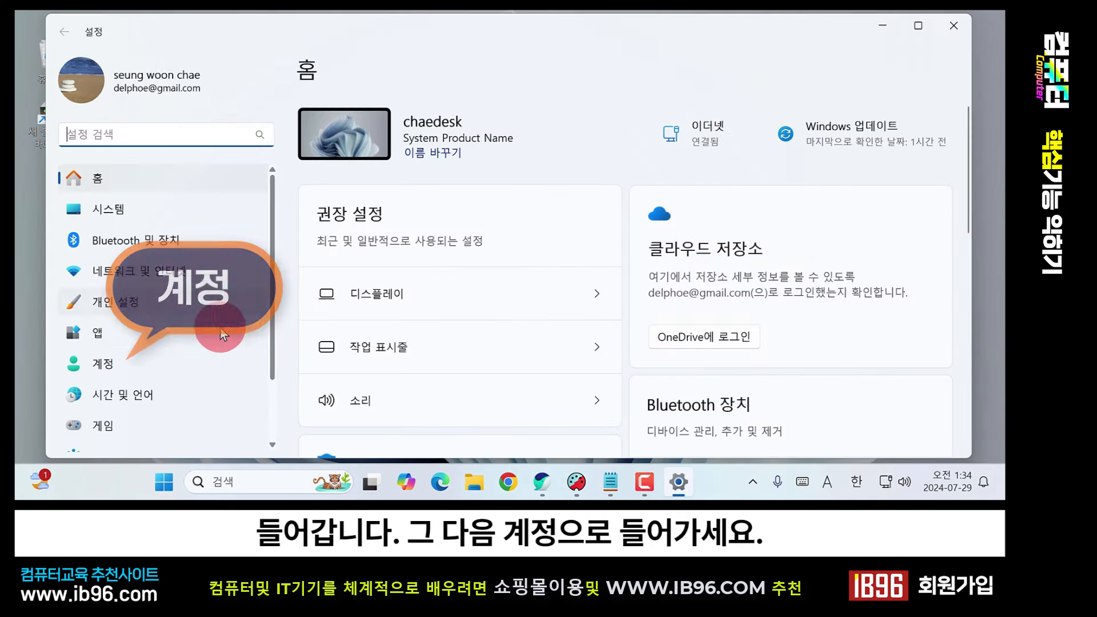
click(170, 369)
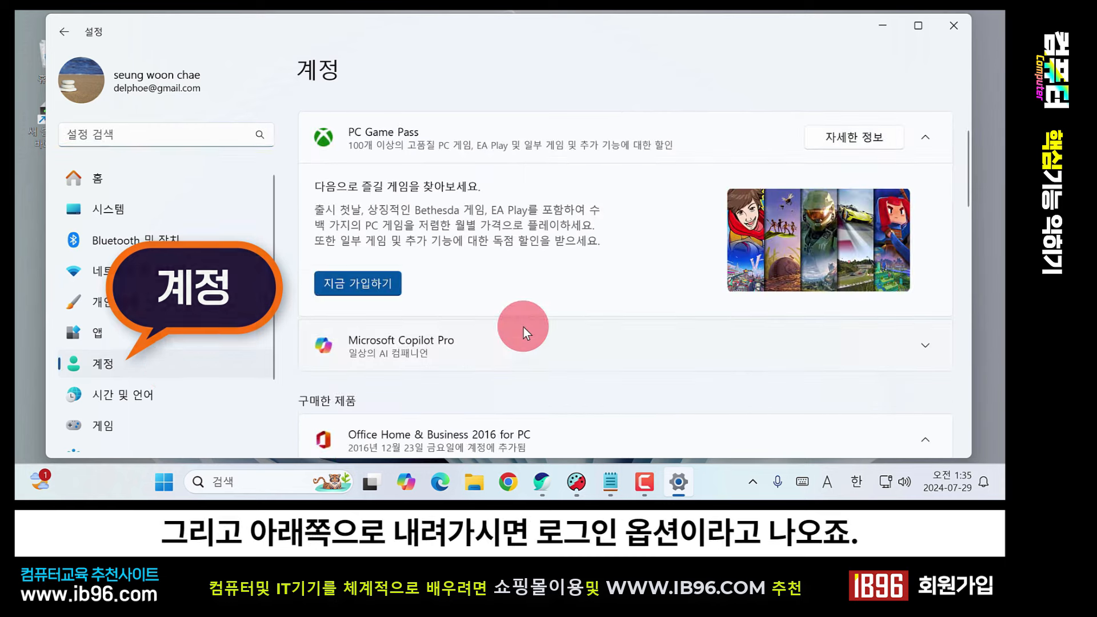
scroll(524, 326, down, 8)
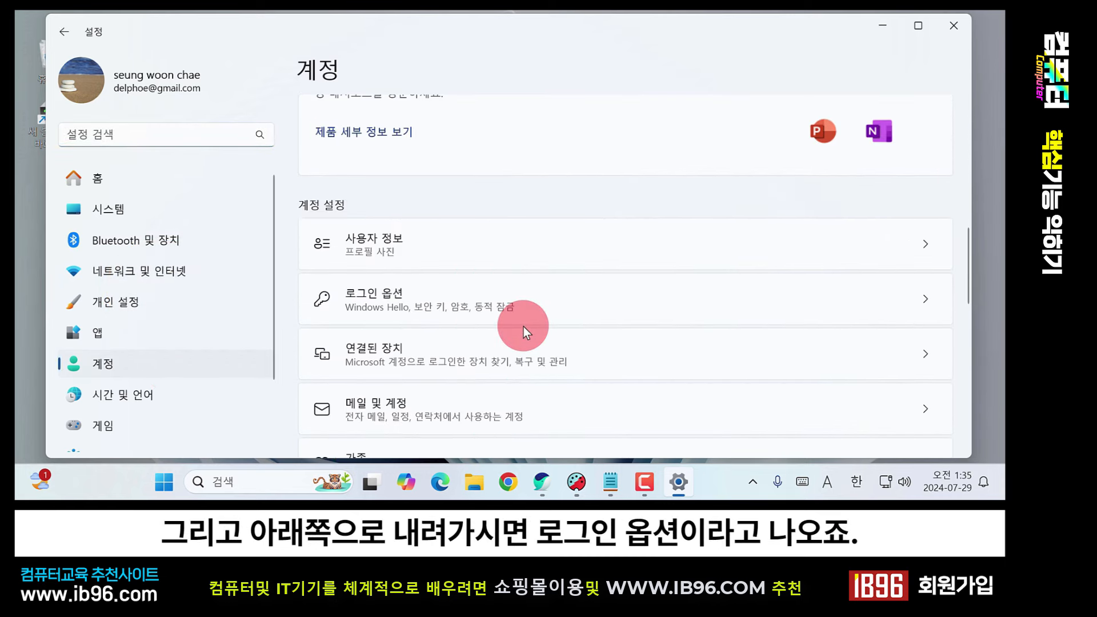
click(421, 305)
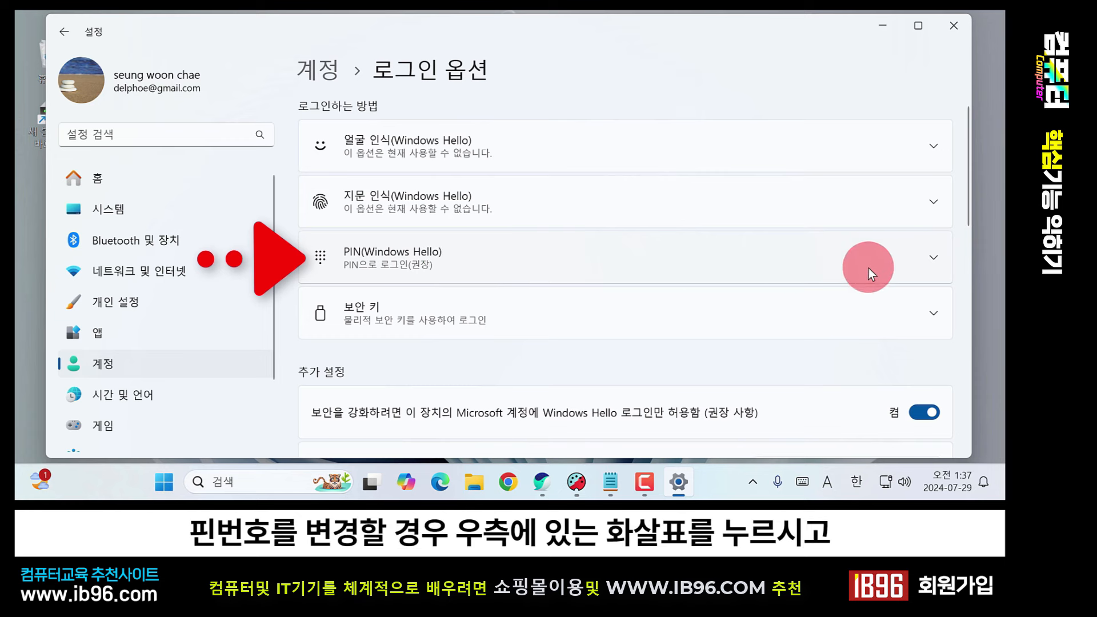
- Look over the current, new and confirmation PIN fields of the Windows Hello PIN change form and cancel it
click(933, 260)
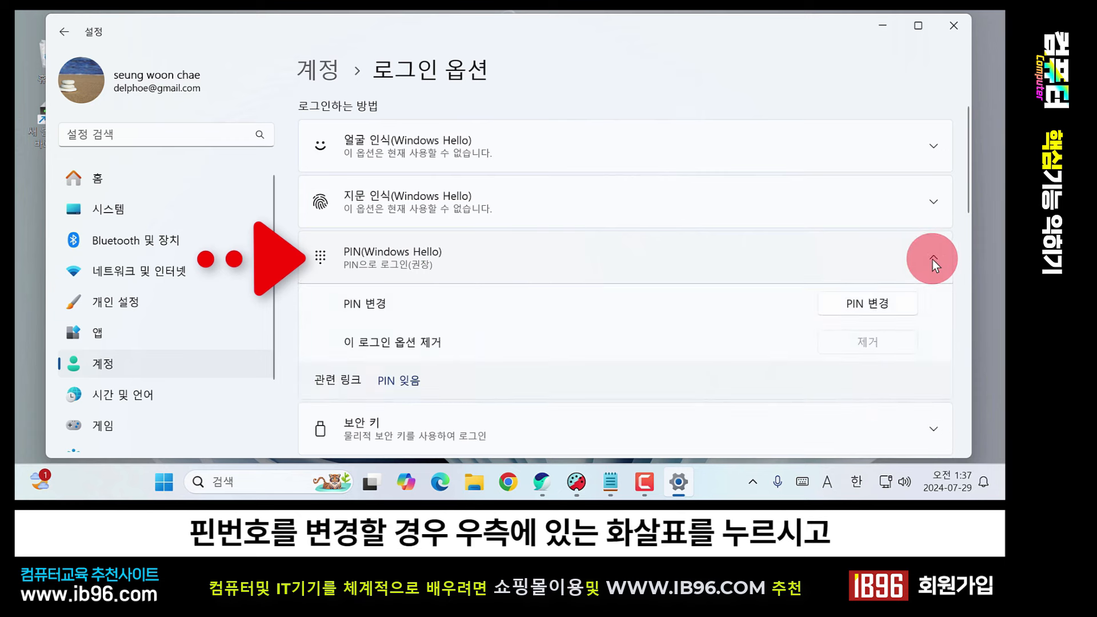
click(884, 308)
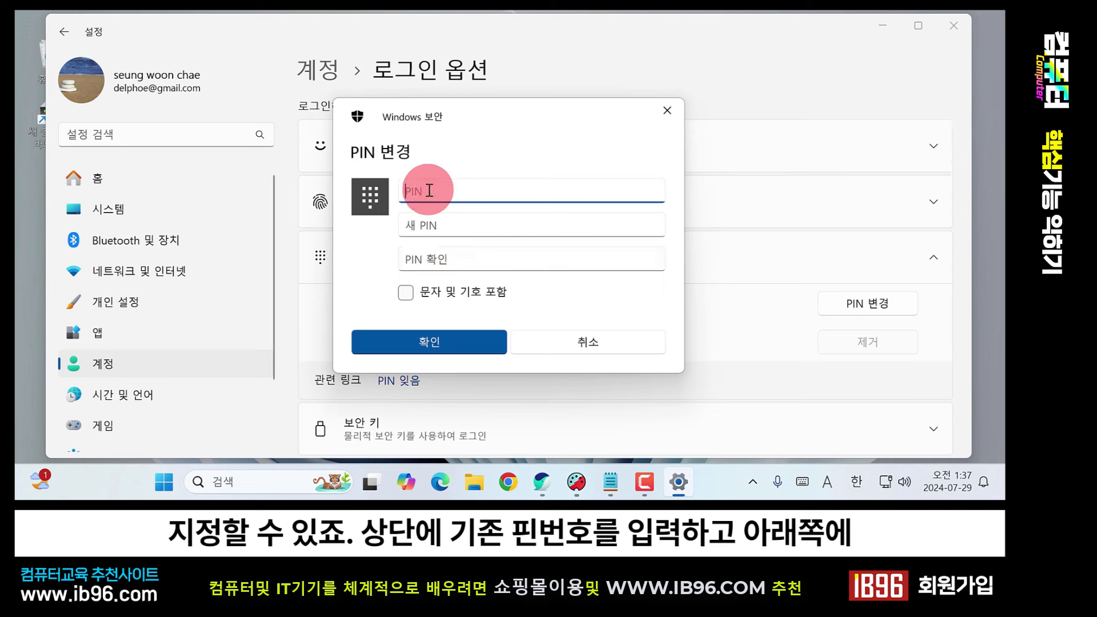
click(435, 229)
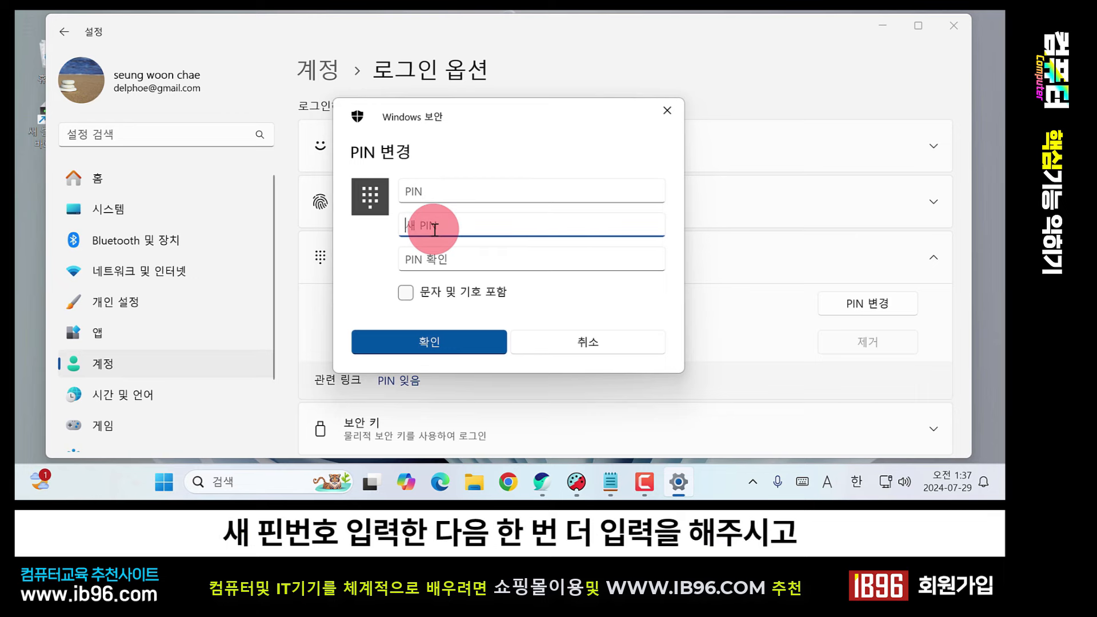
click(438, 256)
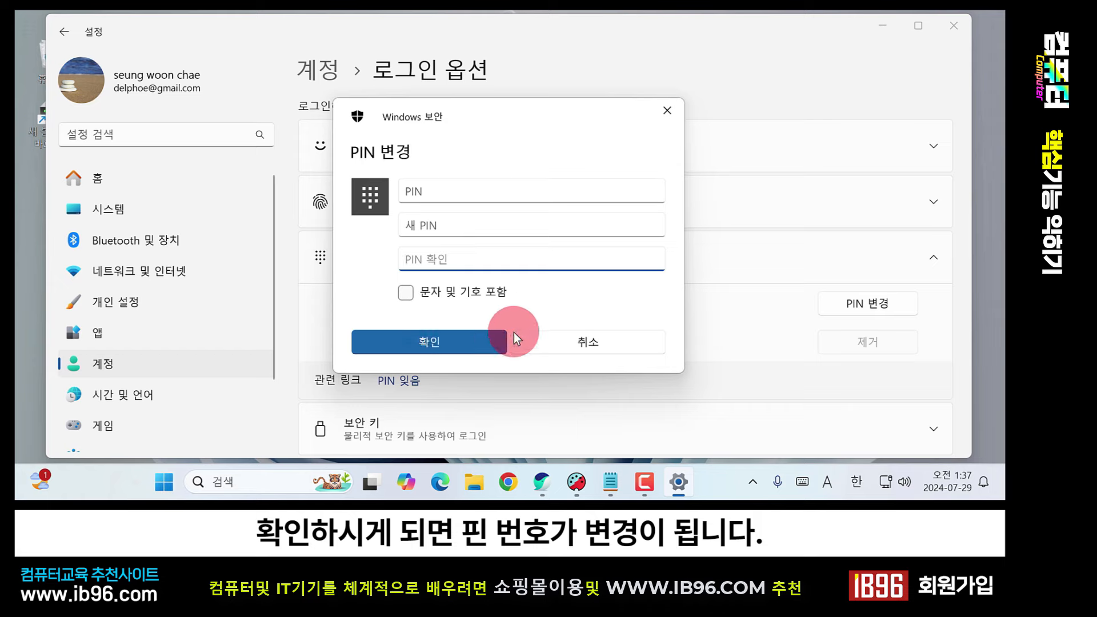
click(610, 346)
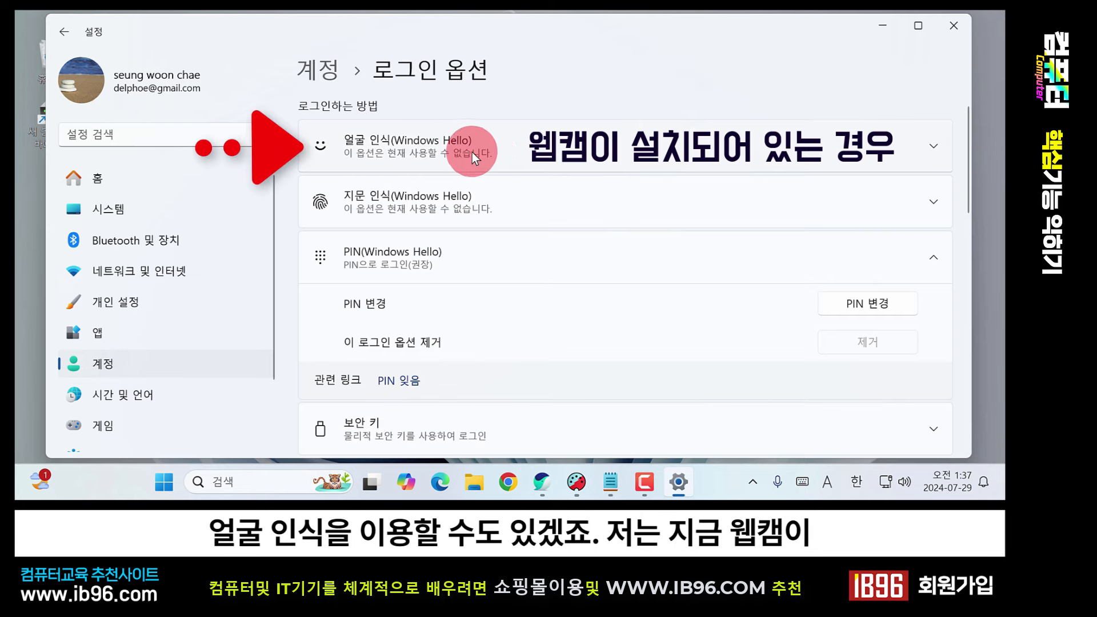
- Examine the details of the face recognition, fingerprint, security key and PIN sign-in methods
click(938, 146)
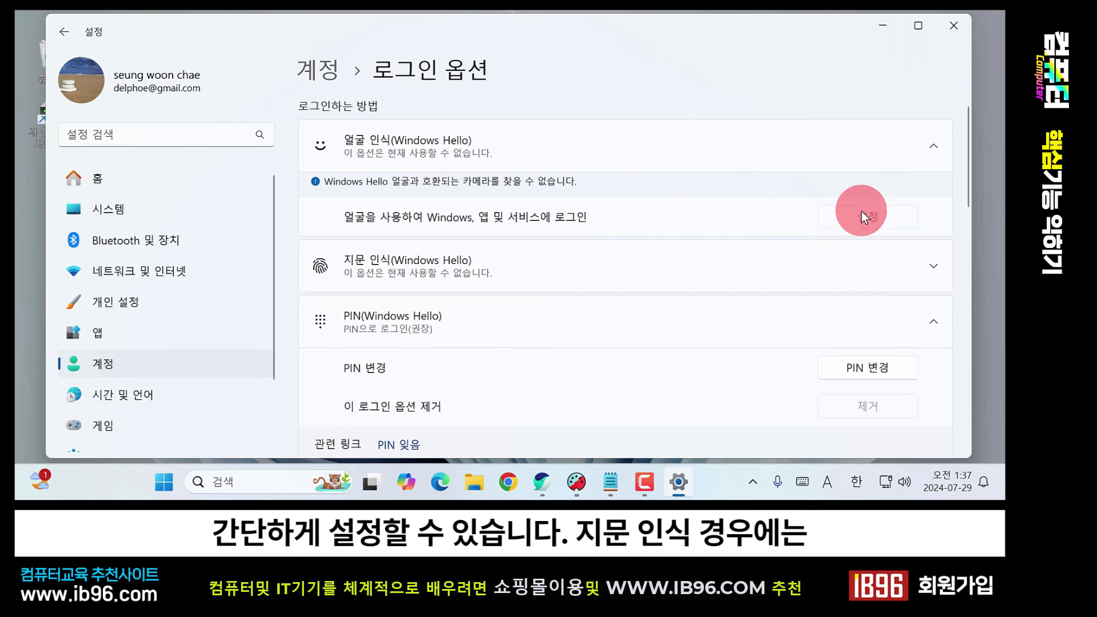
click(934, 147)
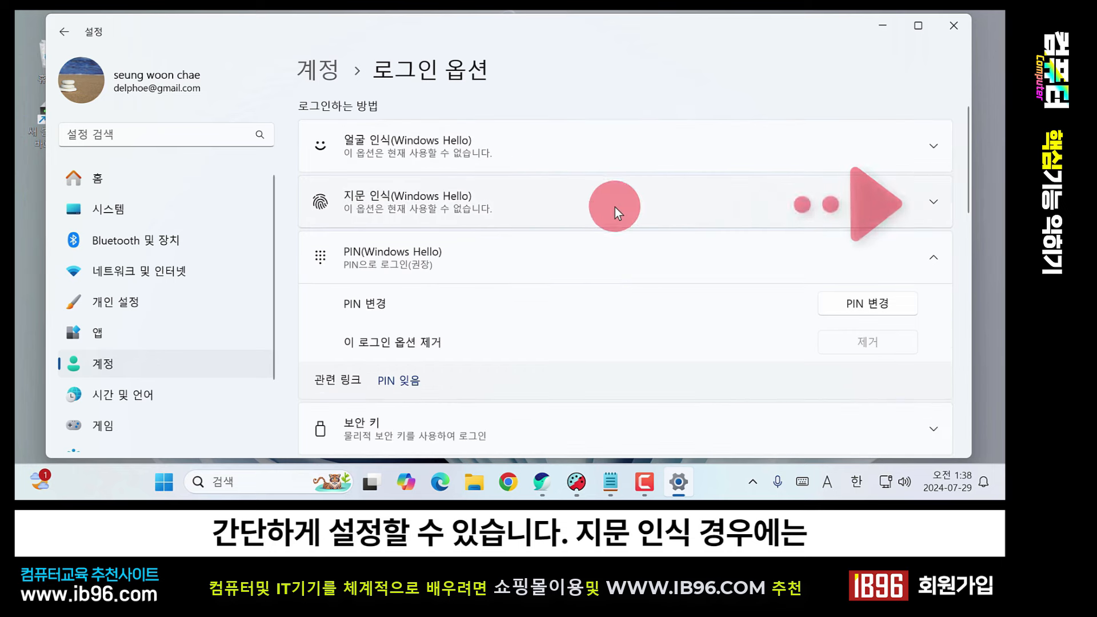
click(934, 202)
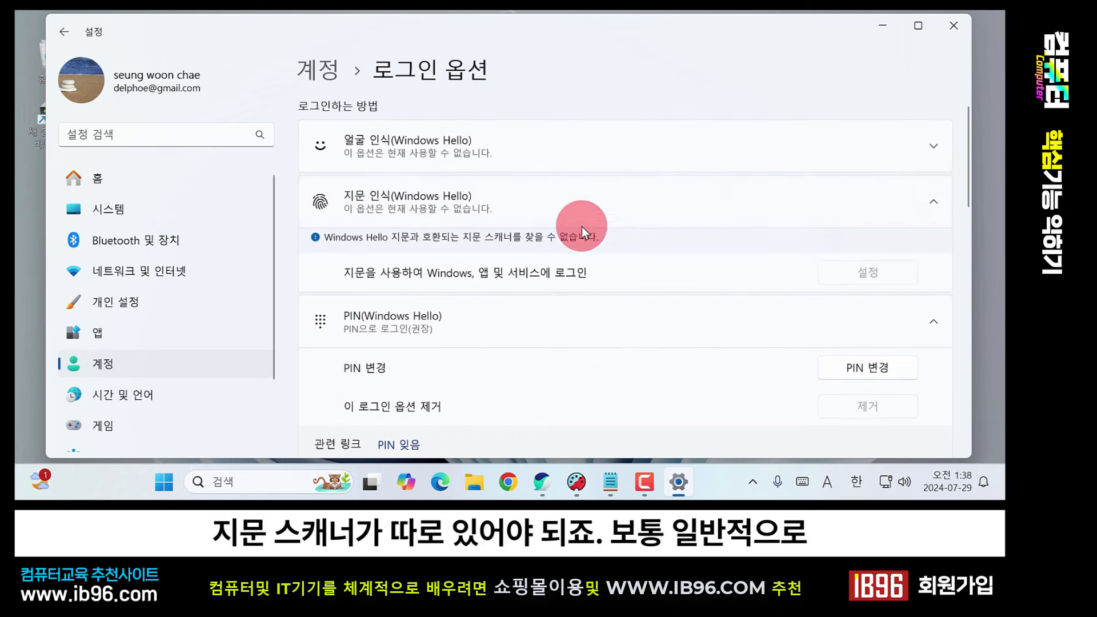
click(930, 202)
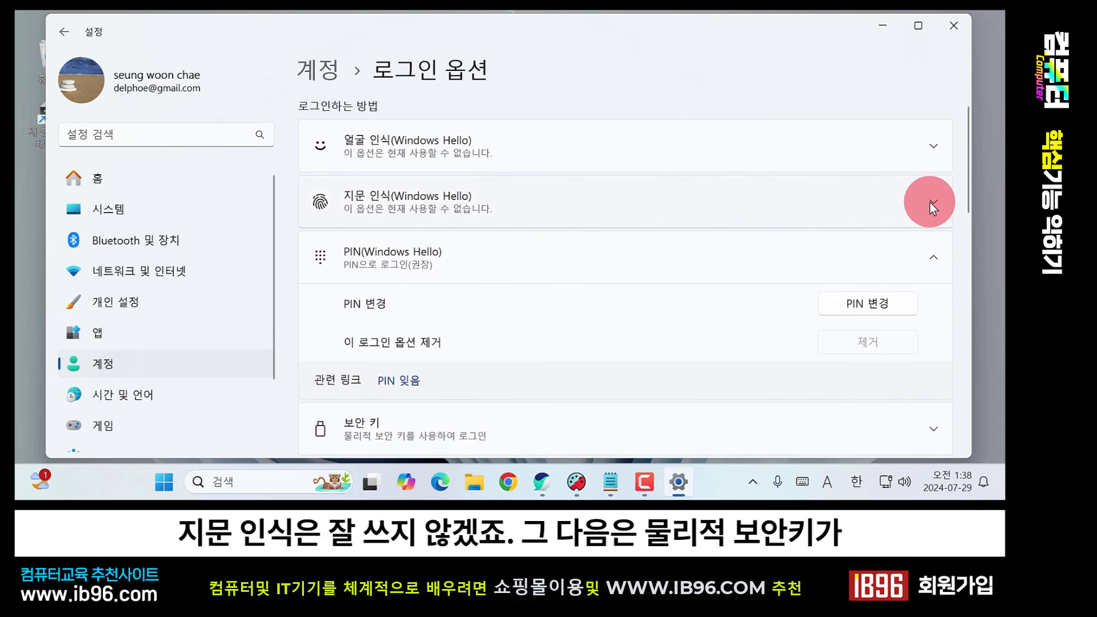
click(938, 258)
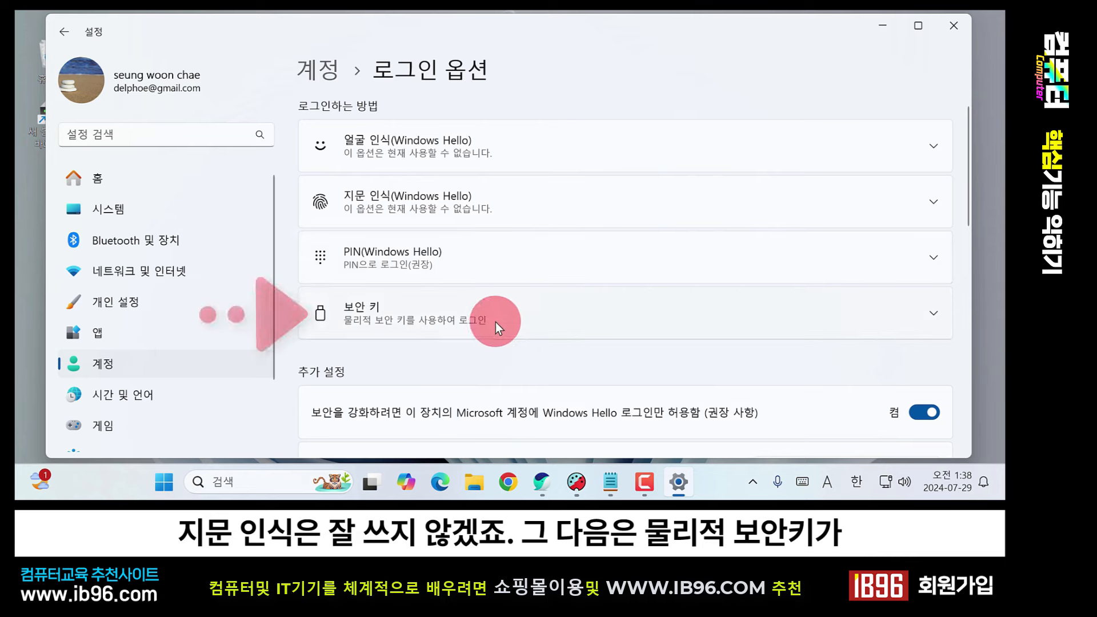
click(937, 315)
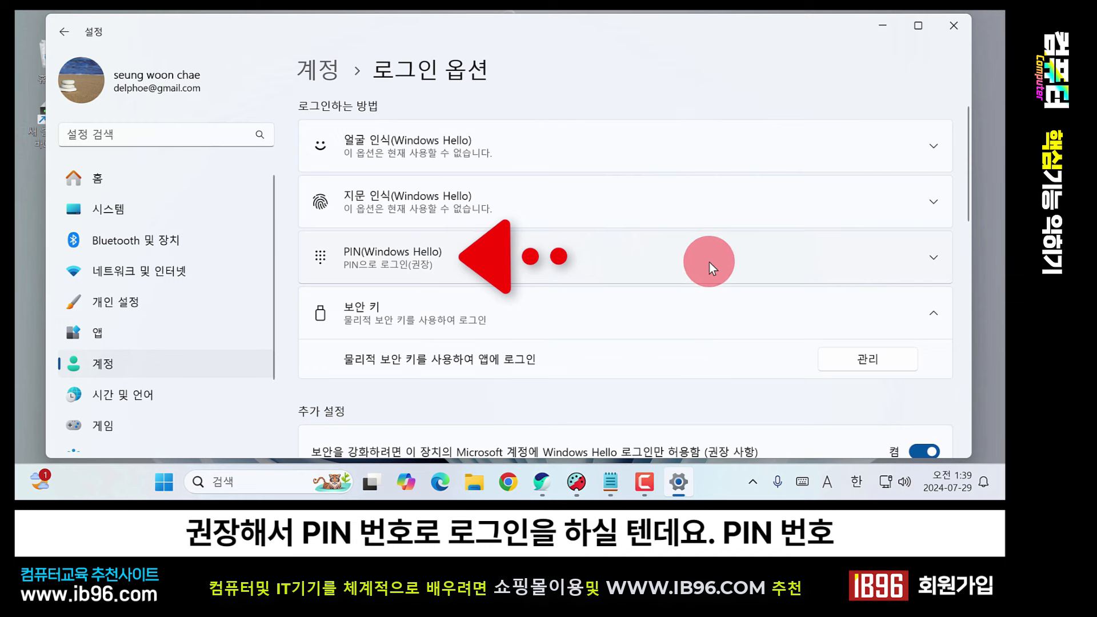
click(929, 258)
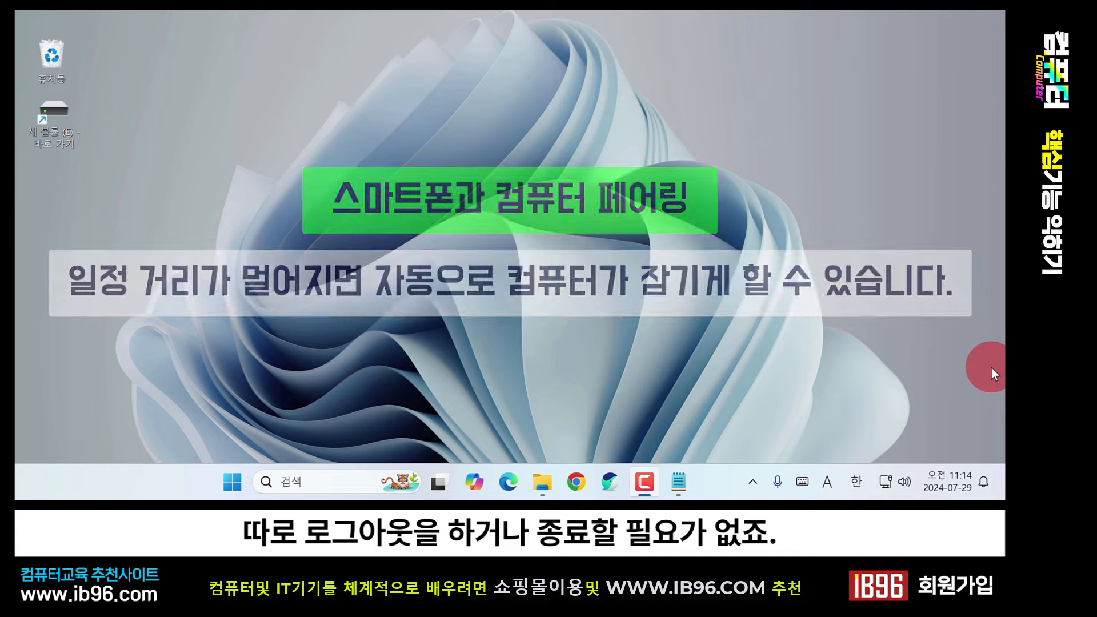
- Open the Bluetooth and devices (Bluetooth 및 장치) page of Windows Settings
click(232, 482)
click(694, 111)
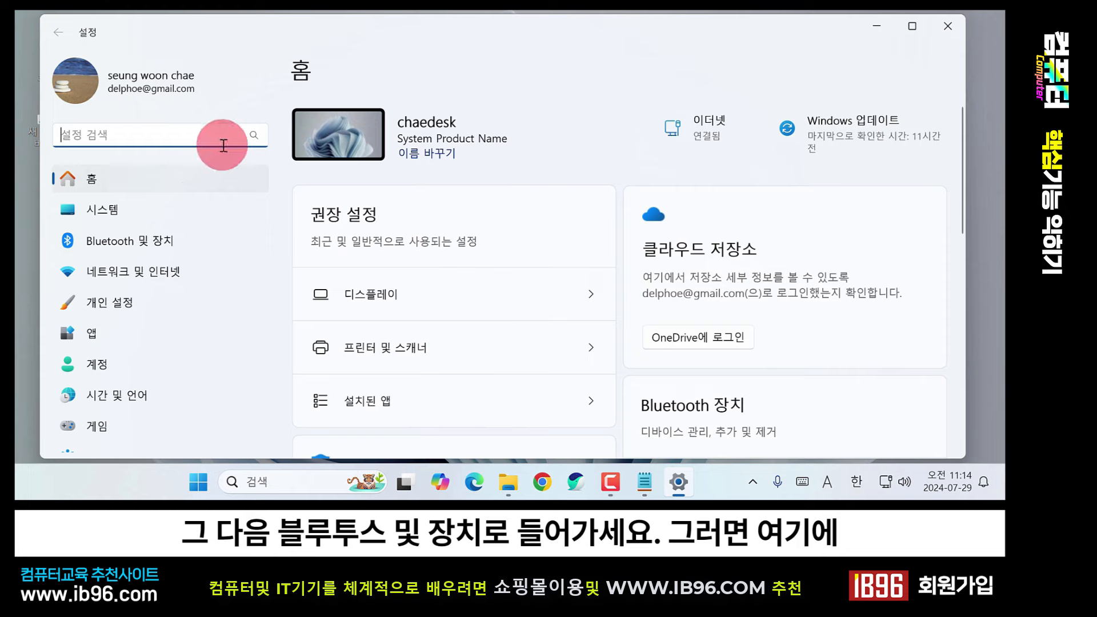
click(179, 244)
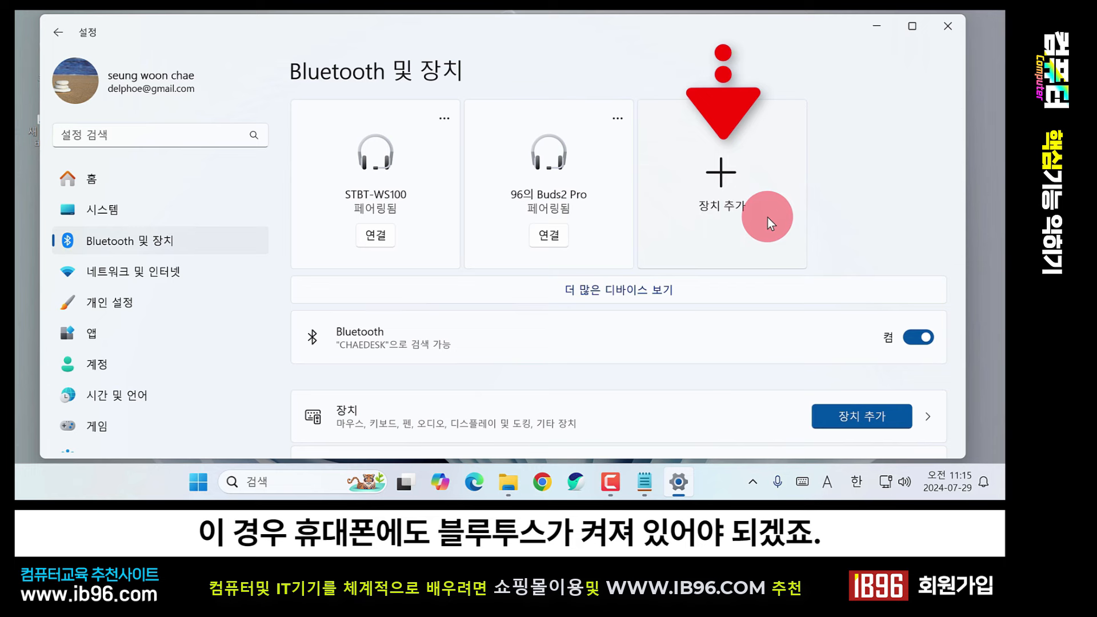
- Add the S24 Ultra phone as a Bluetooth device, accept the pairing PIN and close the add-device window
click(725, 183)
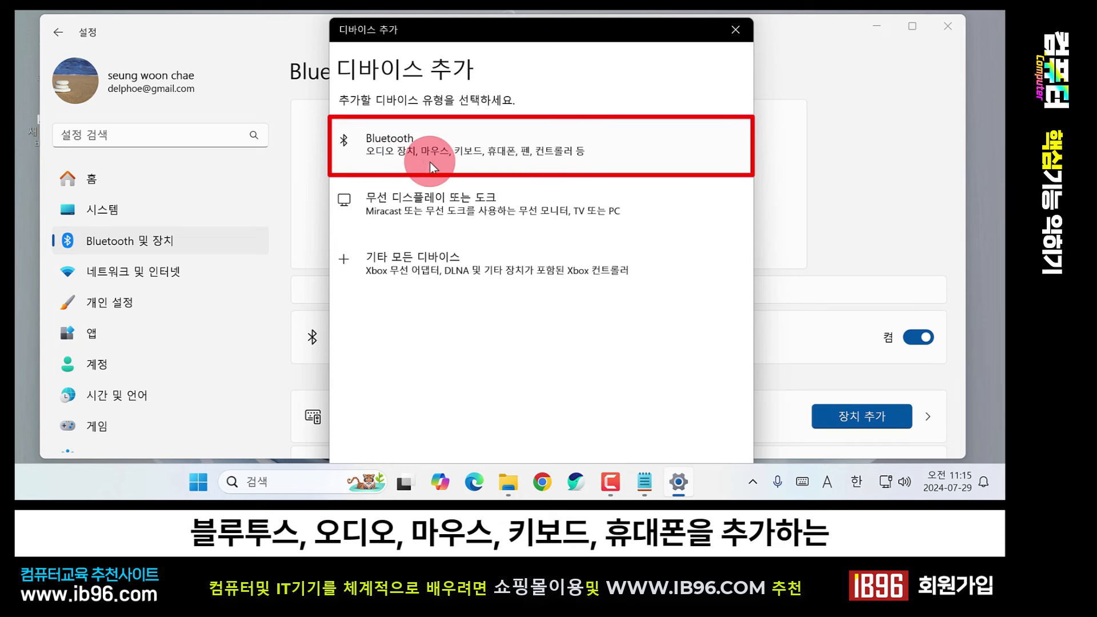
click(517, 151)
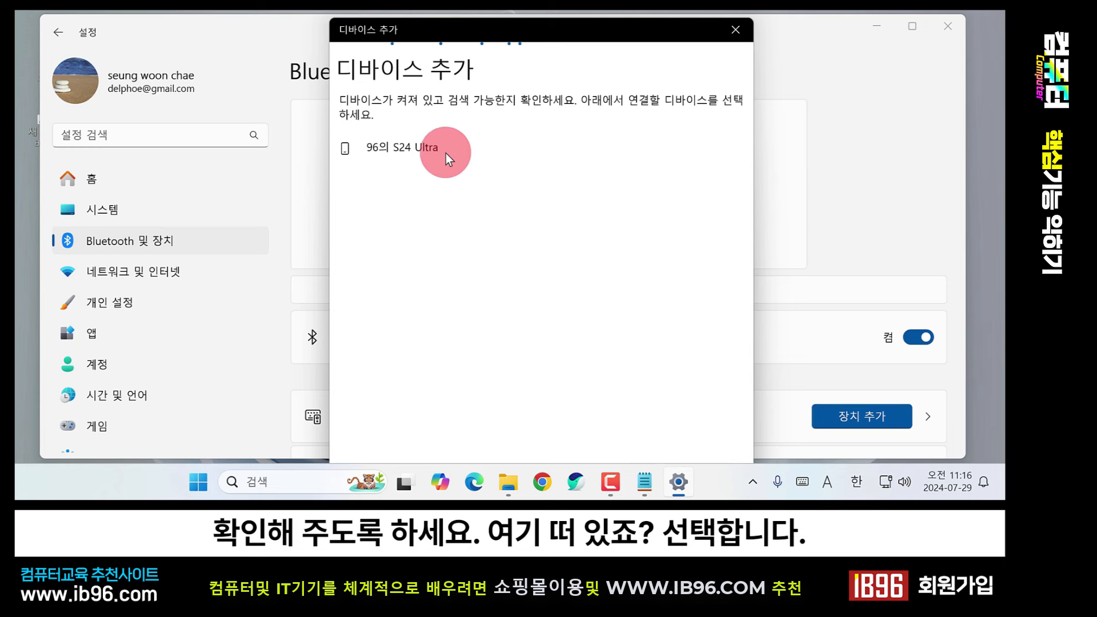
click(427, 148)
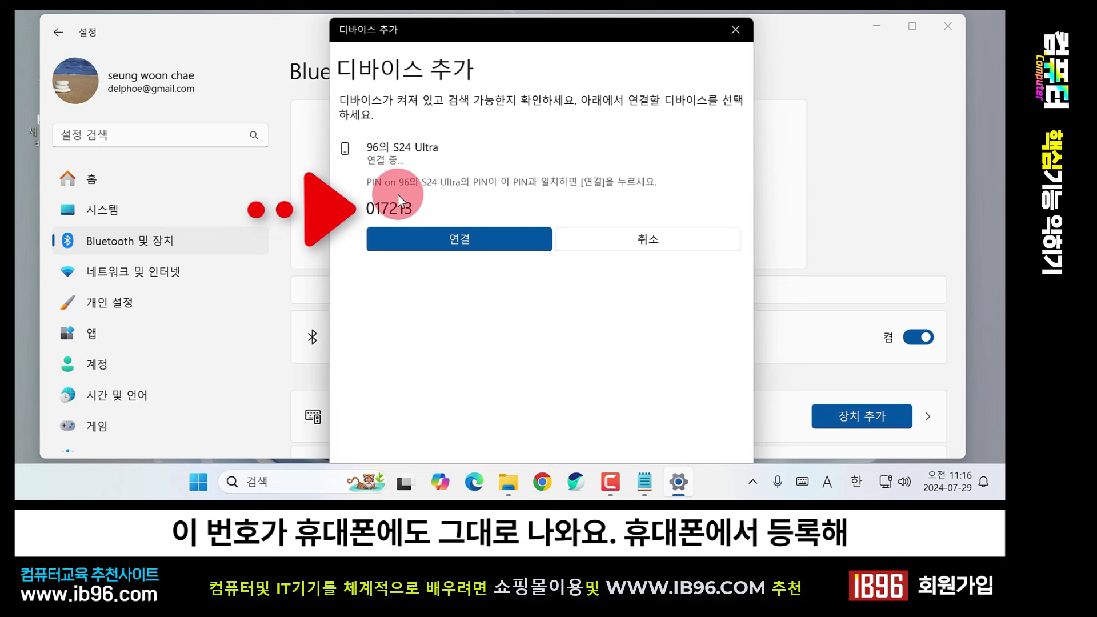
click(485, 238)
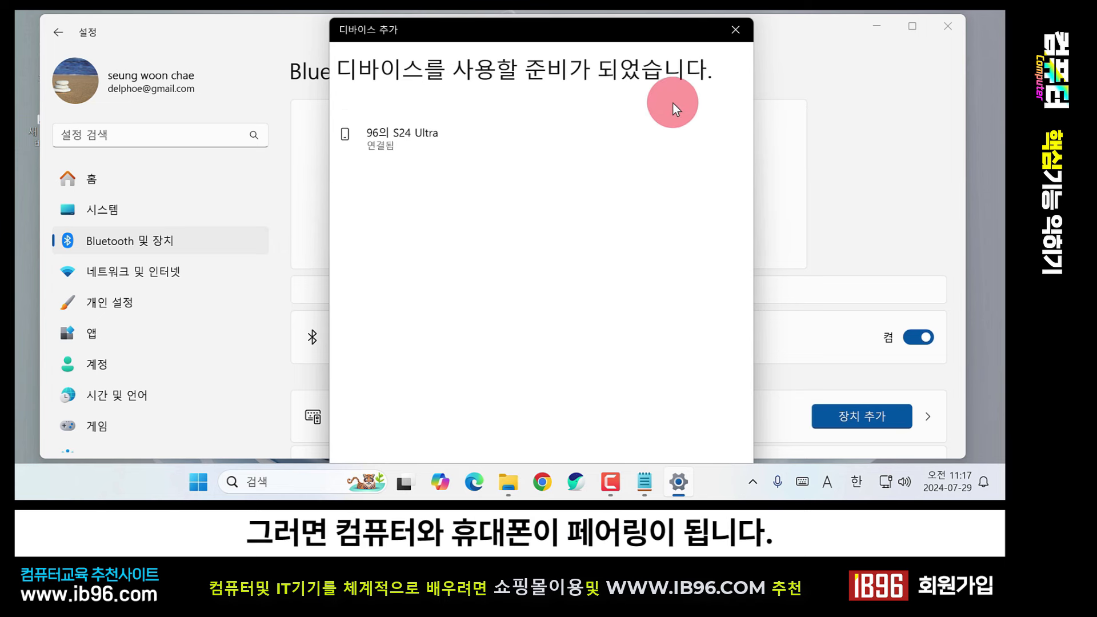
click(737, 31)
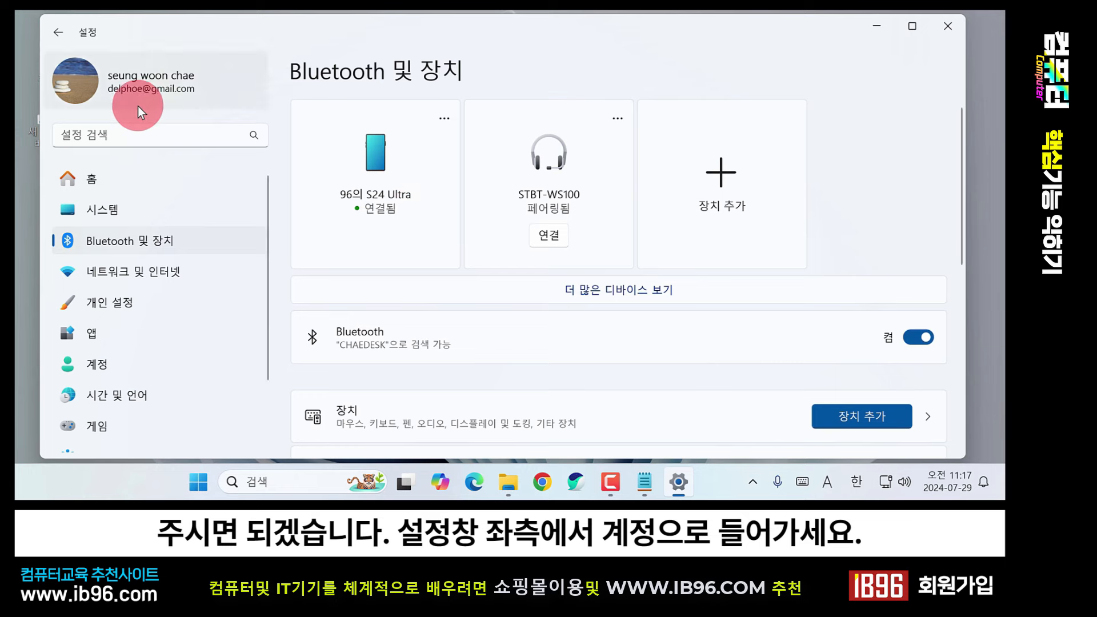
- Open the sign-in options (로그인 옵션) from the account settings
click(126, 368)
scroll(632, 176, down, 10)
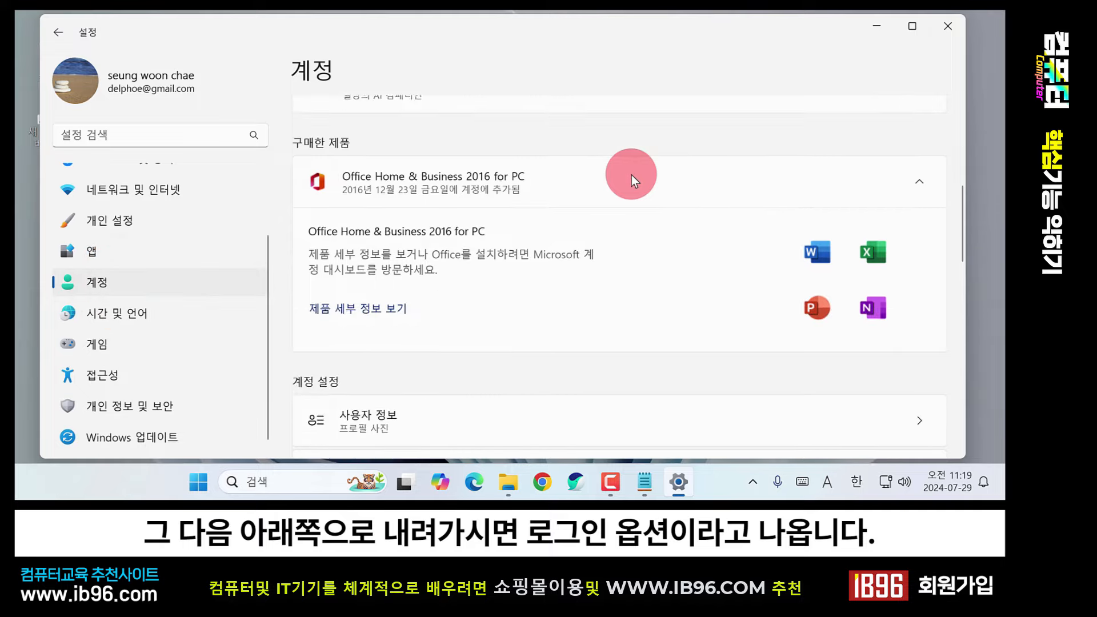
scroll(631, 175, down, 1)
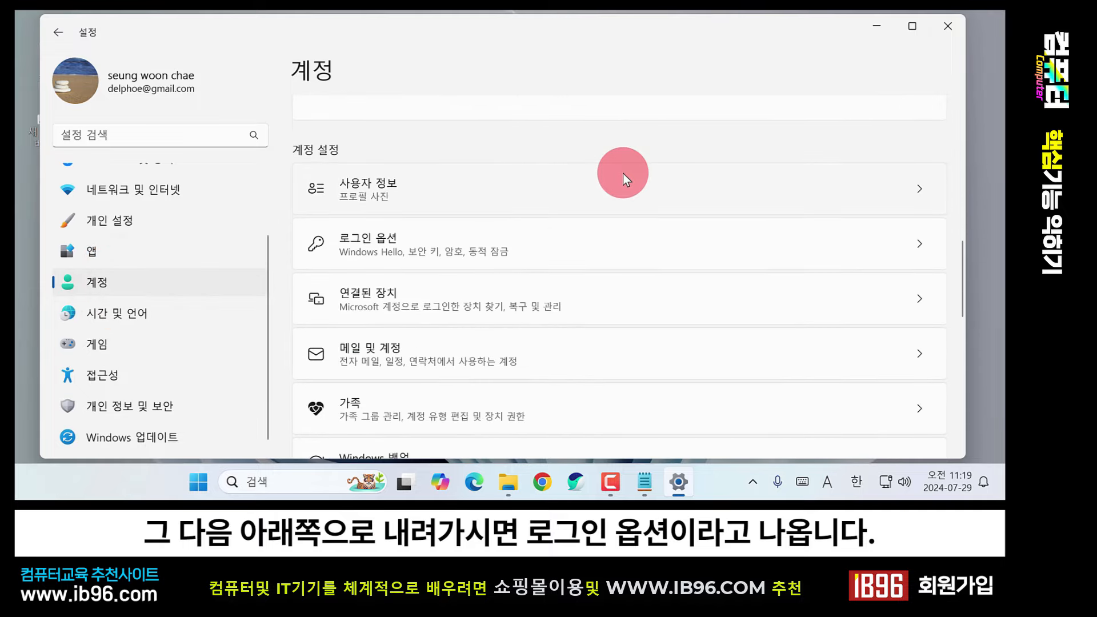
click(473, 249)
- Expand the dynamic lock (동적 잠금) settings and scan for the paired phone
scroll(478, 250, down, 5)
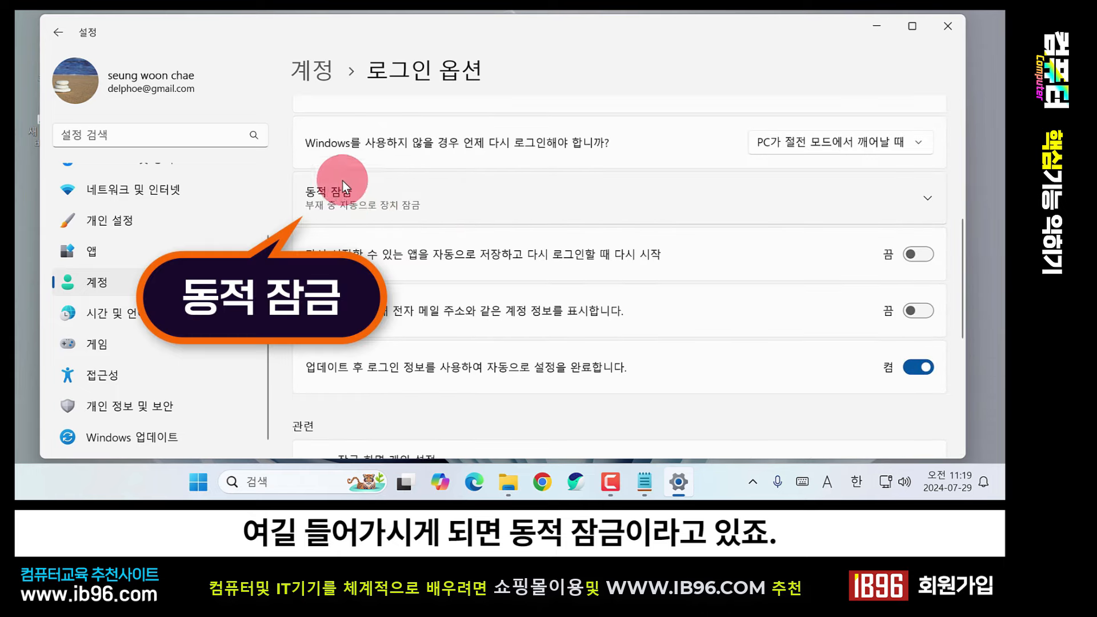
click(434, 193)
scroll(490, 212, down, 1)
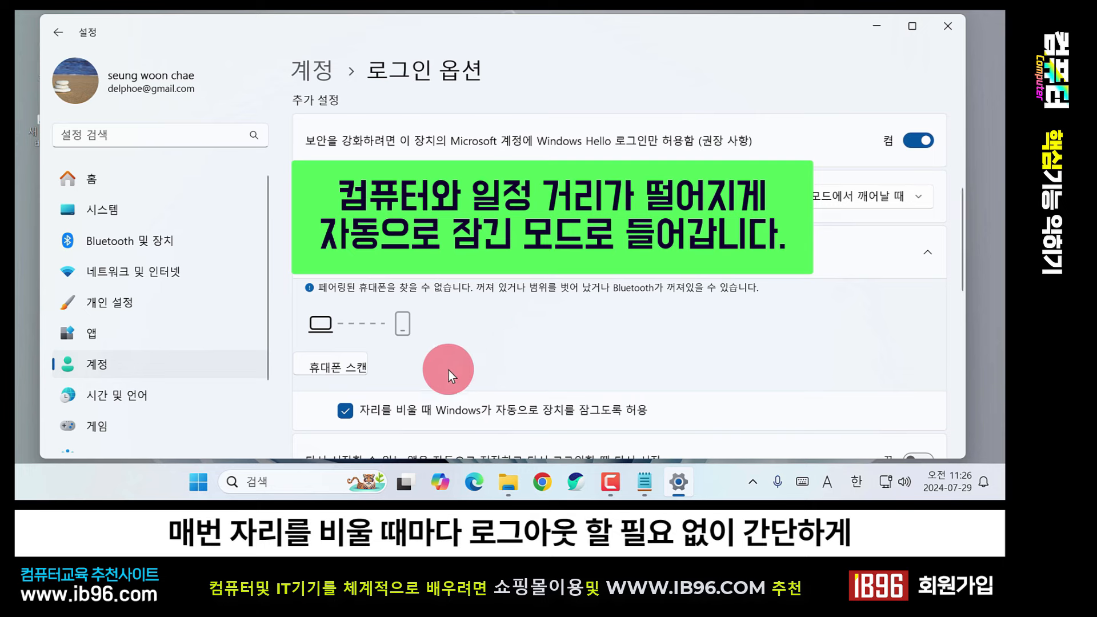
click(361, 371)
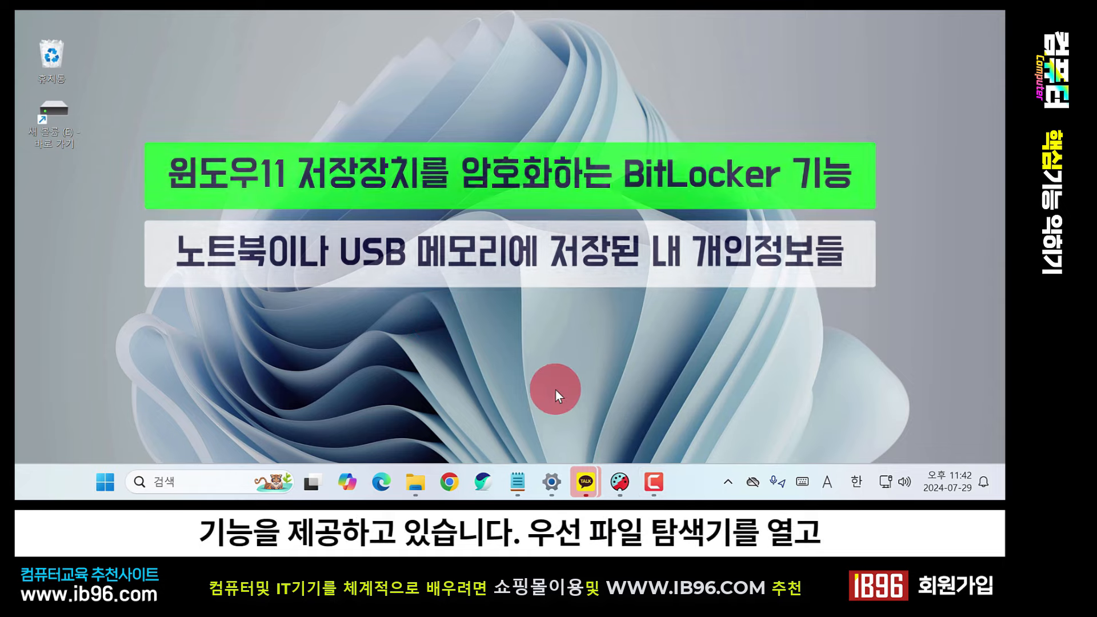
- Switch to File Explorer and display the drives under This PC (내 PC)
click(417, 483)
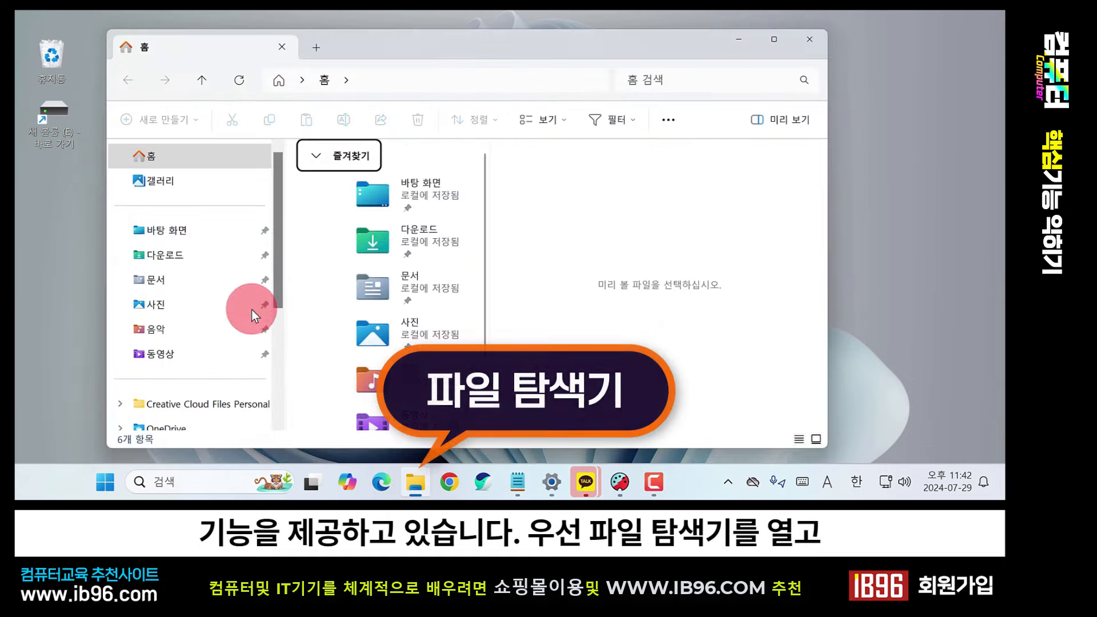
drag(279, 196, 250, 401)
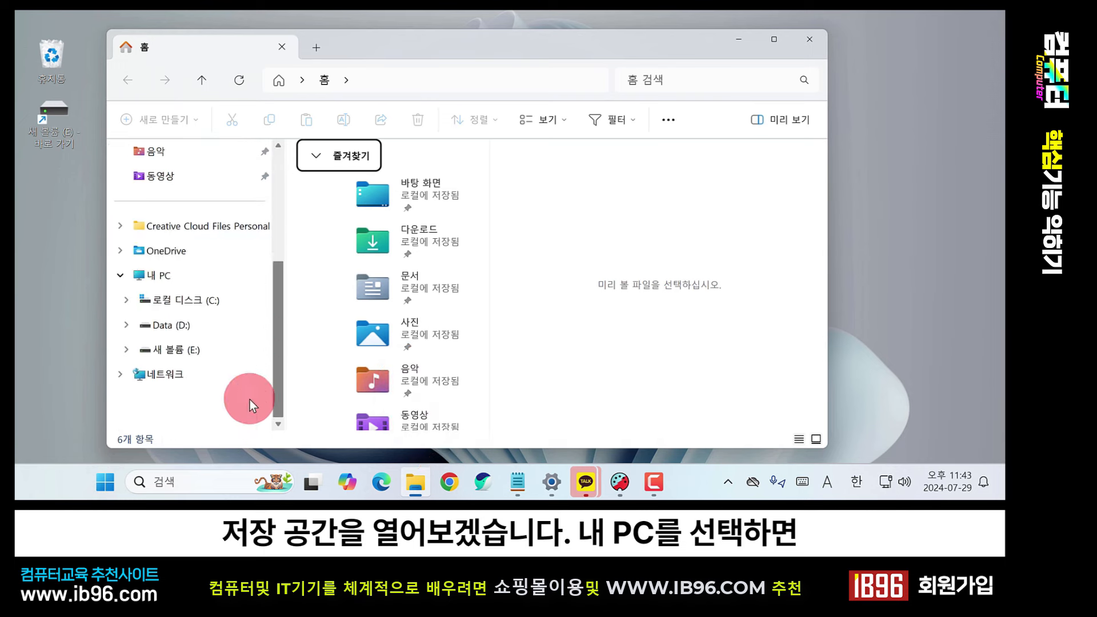
click(167, 277)
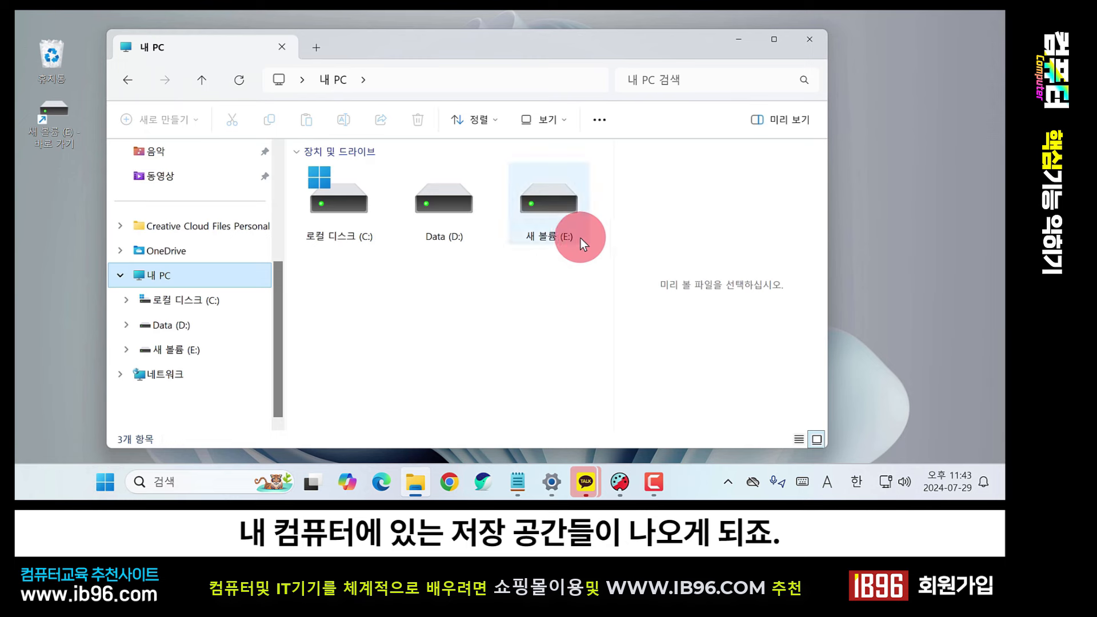
mouse_move(580, 238)
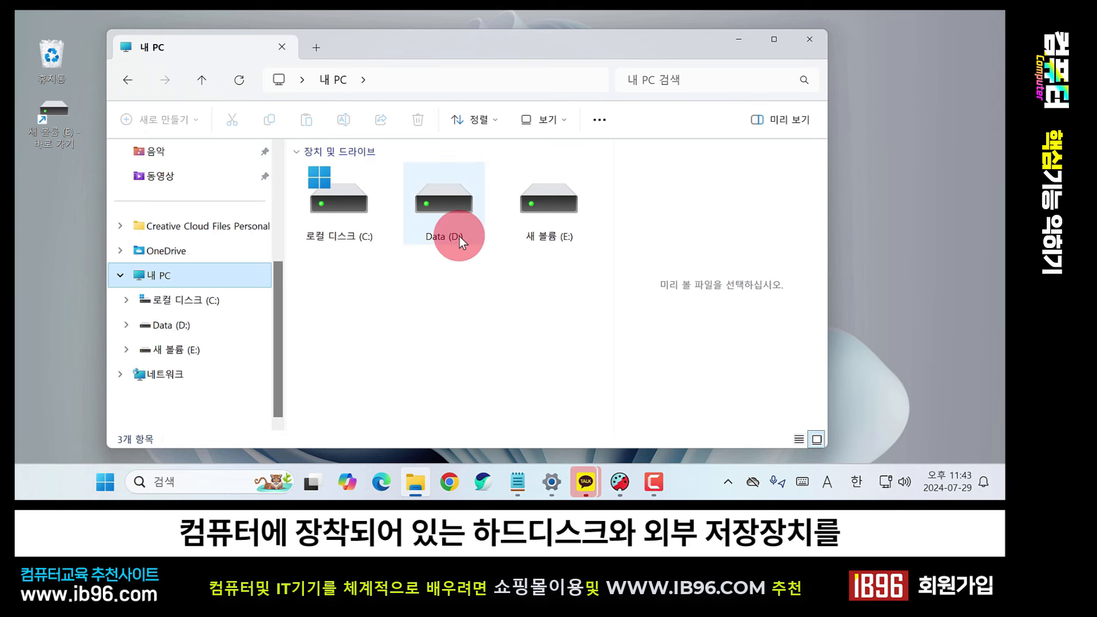
mouse_move(518, 236)
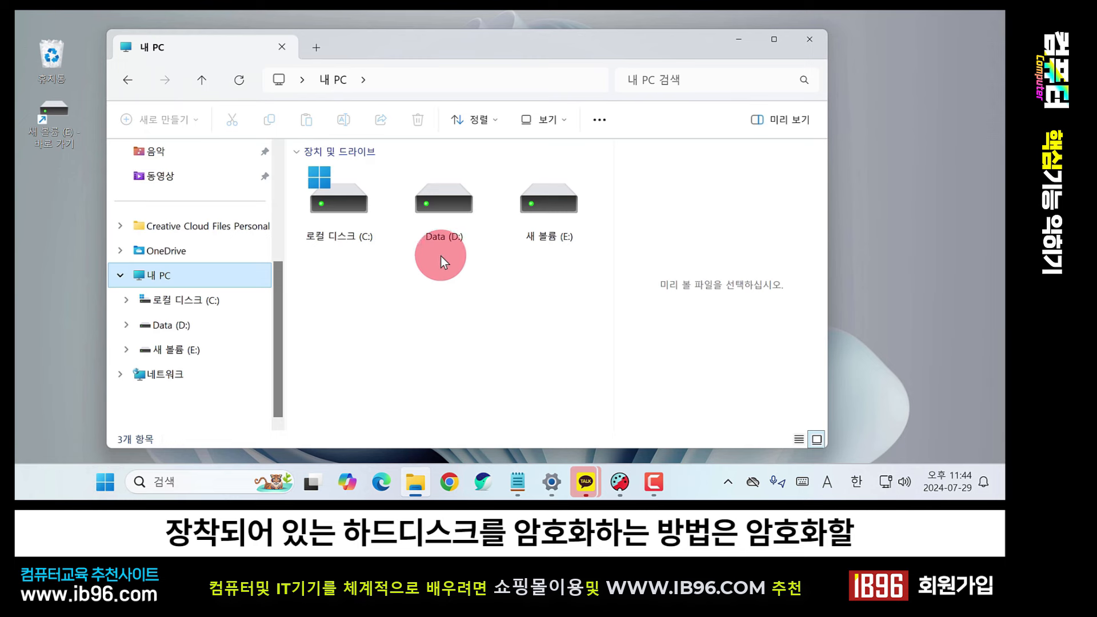
- Try BitLocker encryption of the C: drive with the recovery key saved to the Microsoft account, and cancel the setup
click(363, 241)
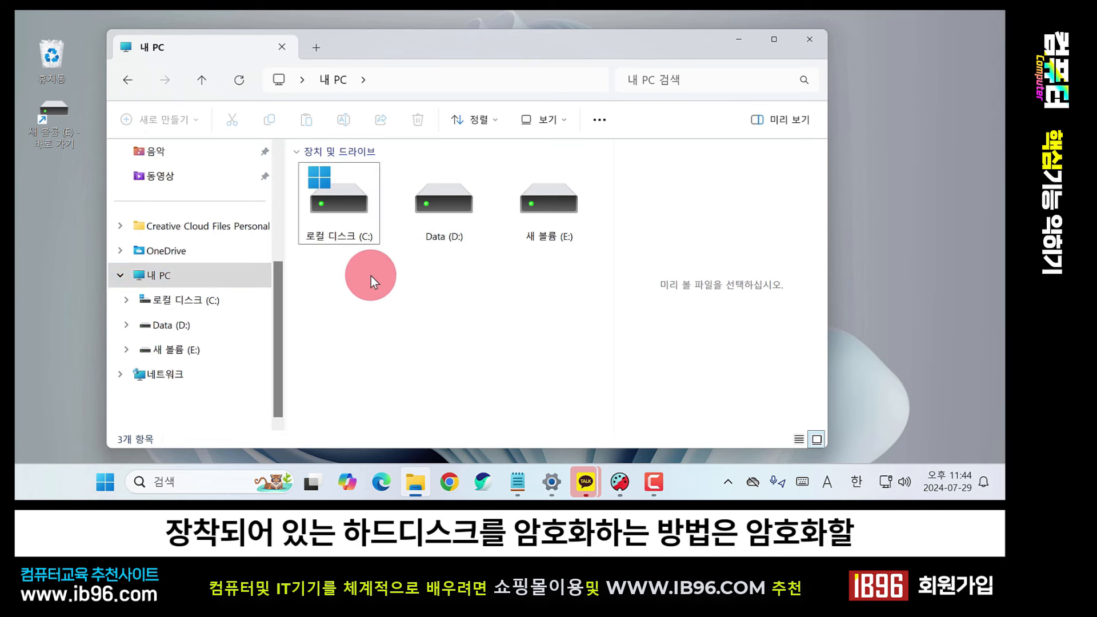
right_click(359, 200)
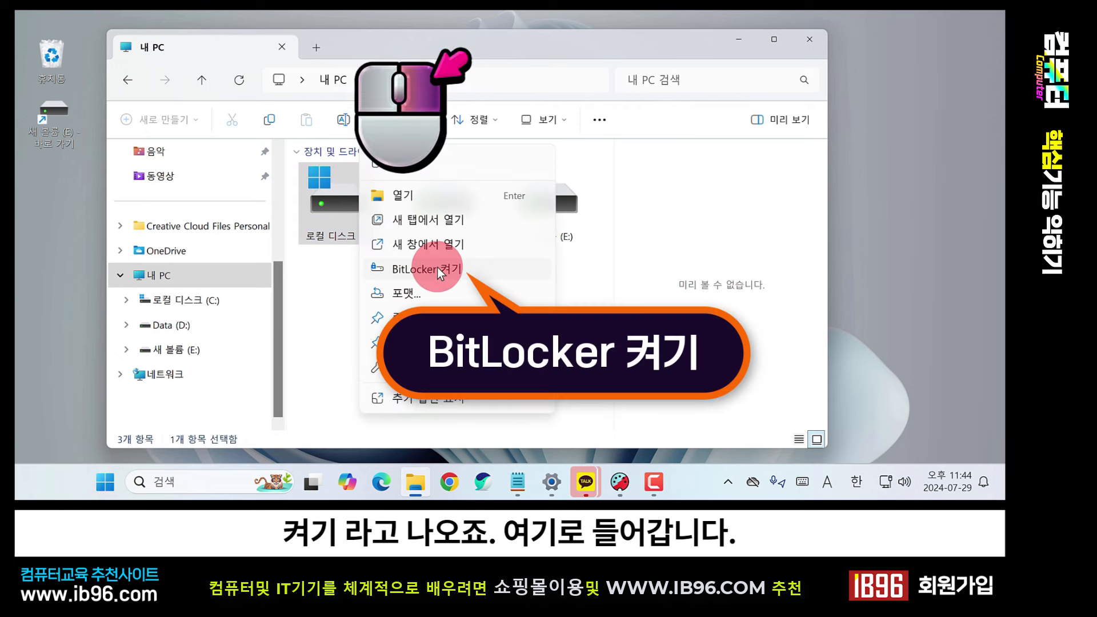
click(437, 268)
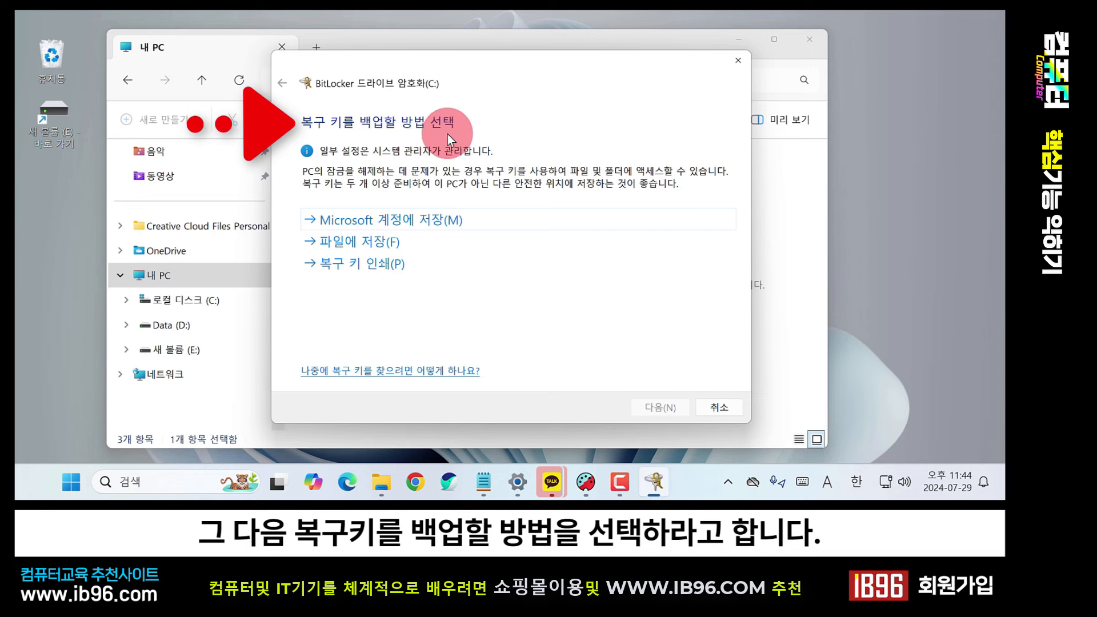
click(442, 221)
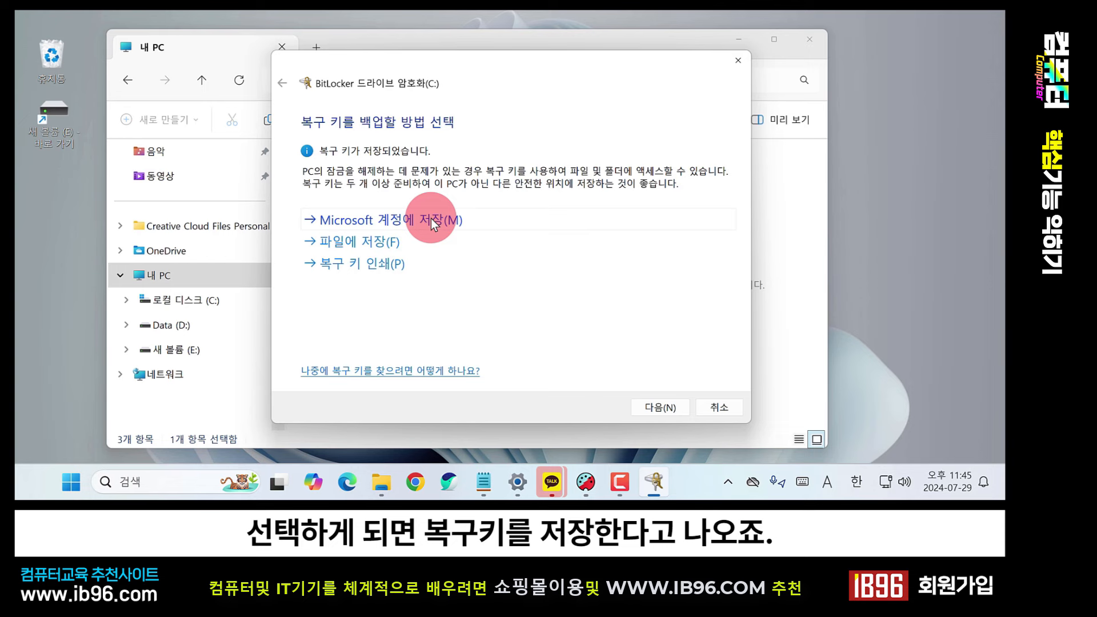
click(659, 406)
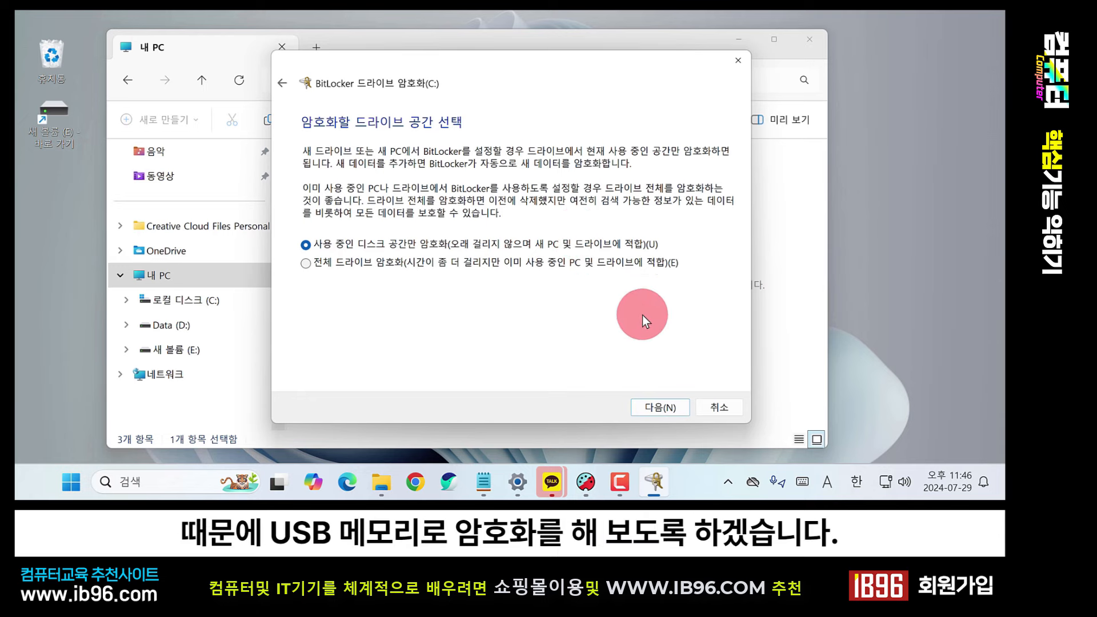
click(722, 404)
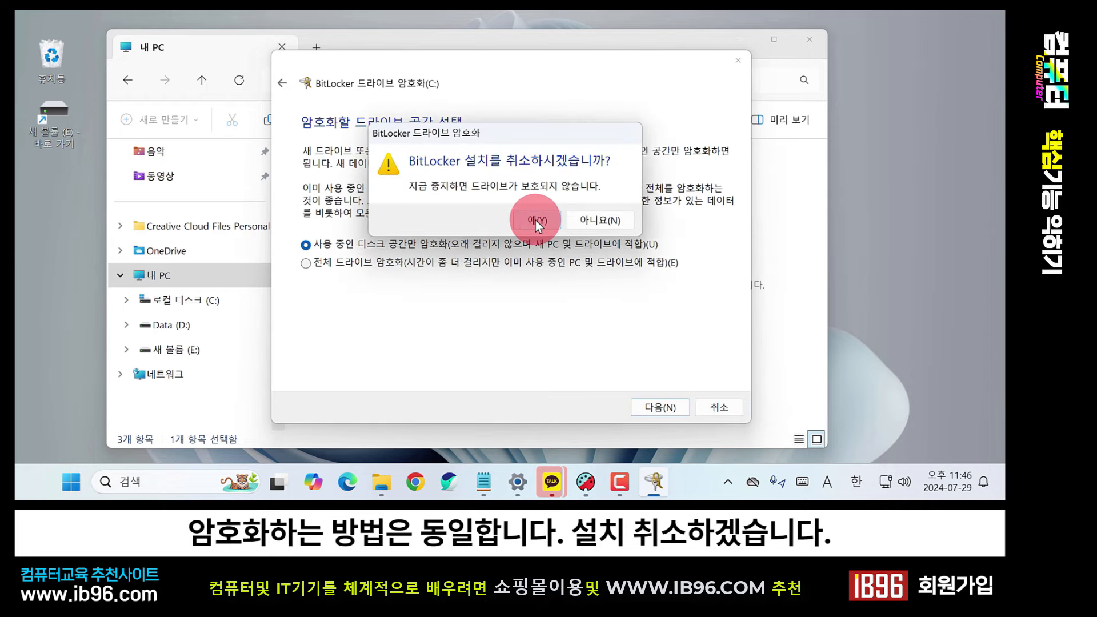
click(536, 221)
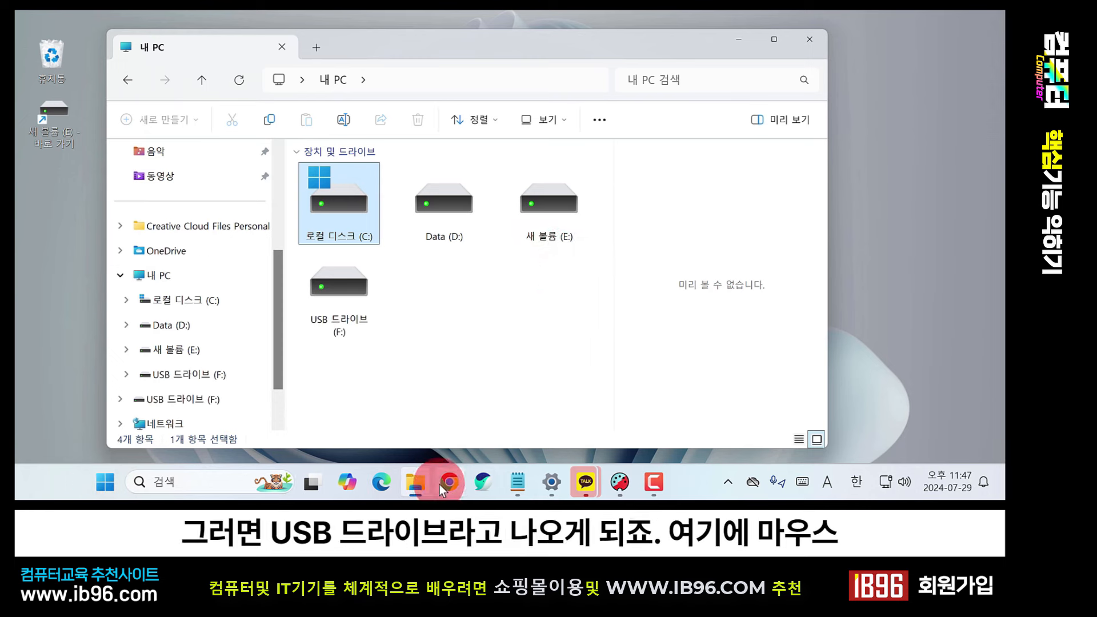
- Start turning on BitLocker for the USB drive (F:) through its extended options
mouse_move(351, 316)
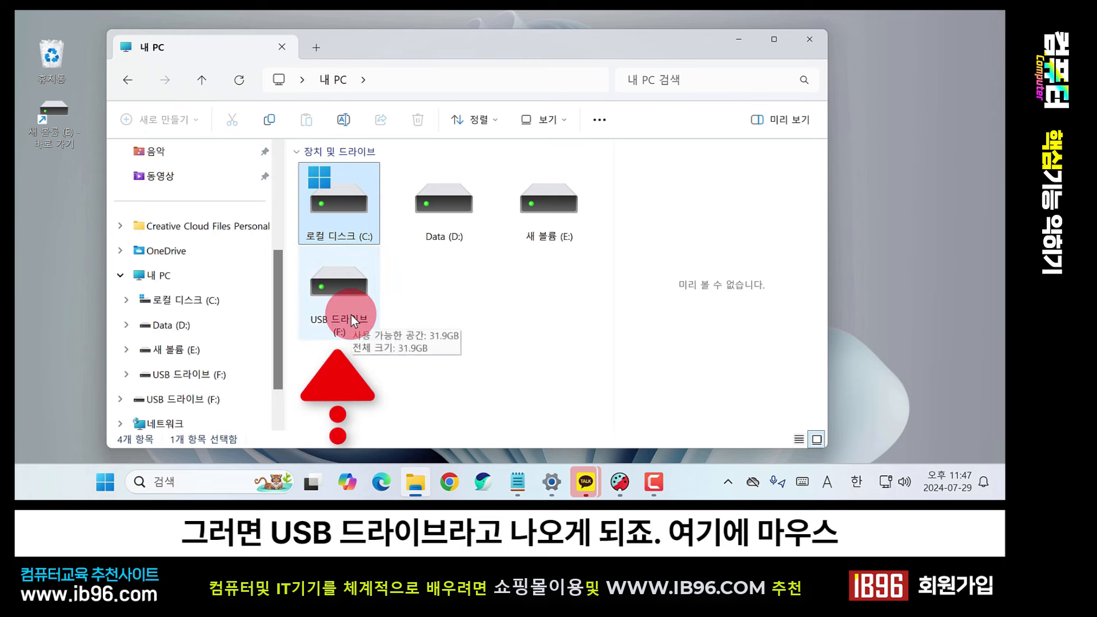
right_click(343, 287)
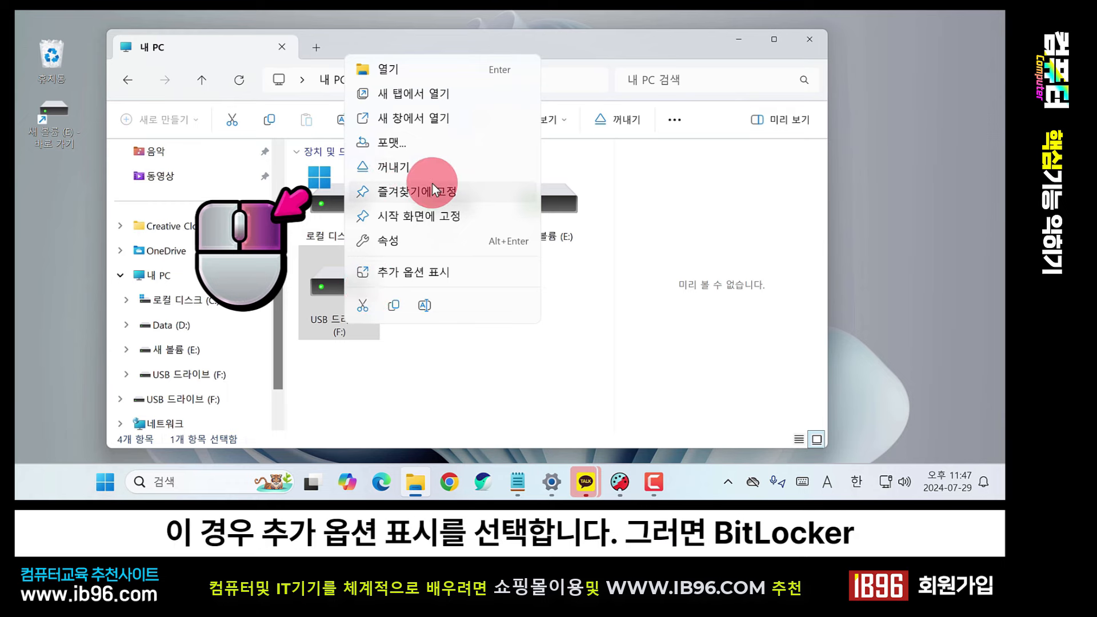
click(431, 272)
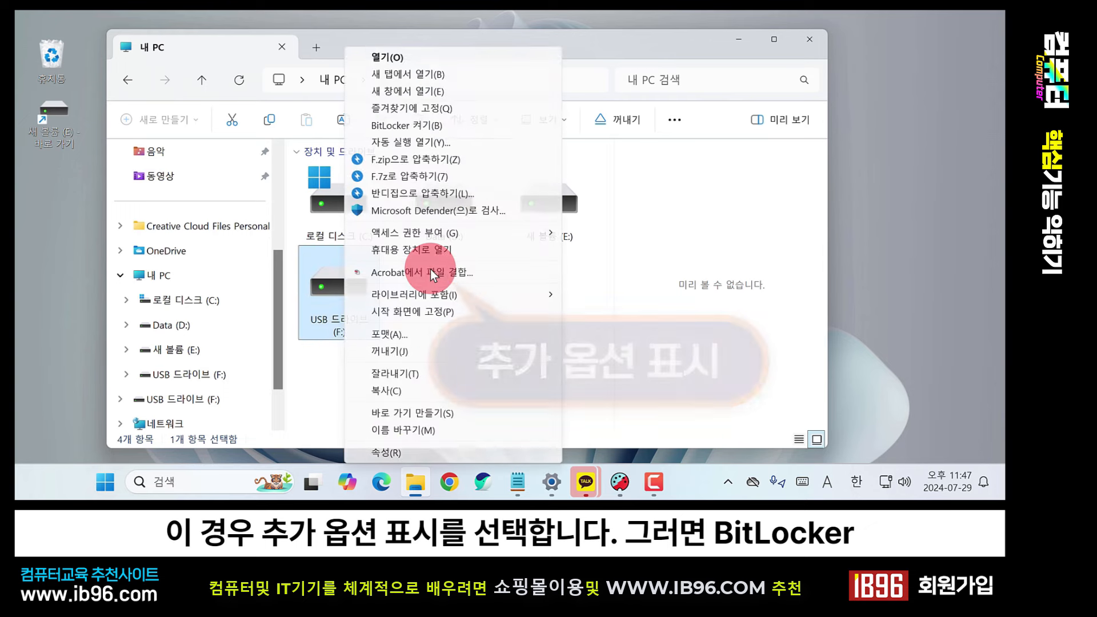
click(424, 127)
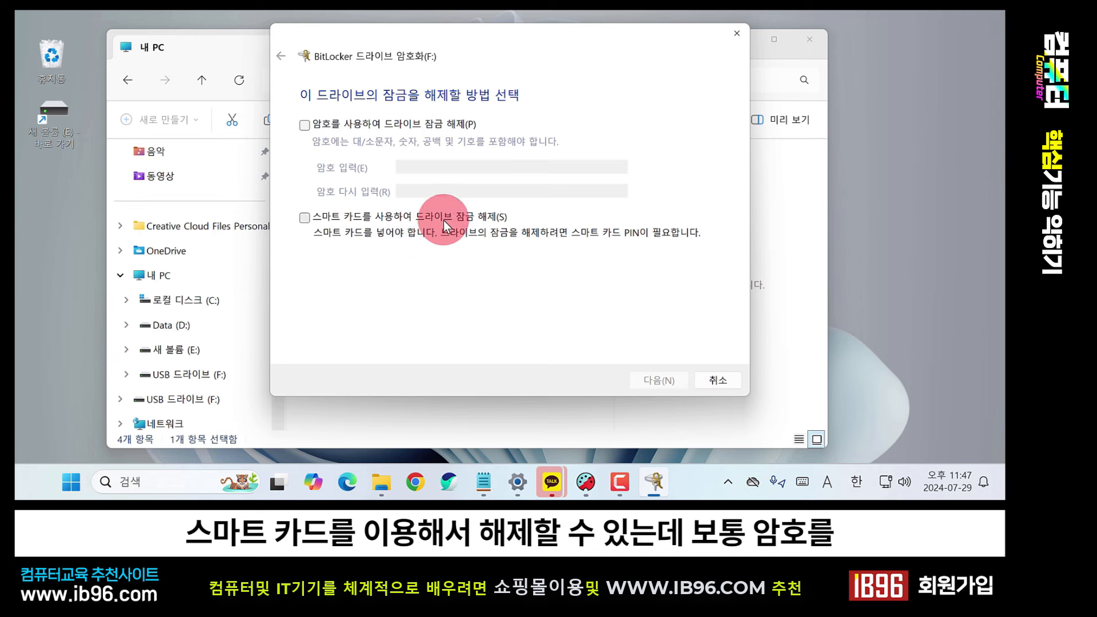
- Enter and confirm a password for unlocking the USB drive, and save its recovery key to the Microsoft account
click(306, 124)
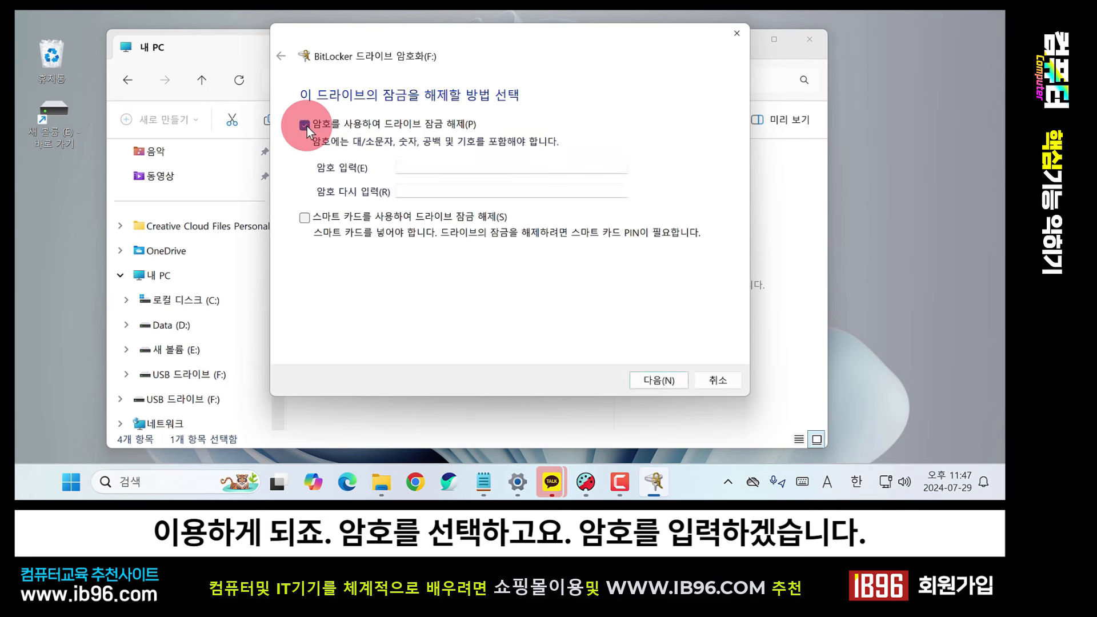
click(445, 175)
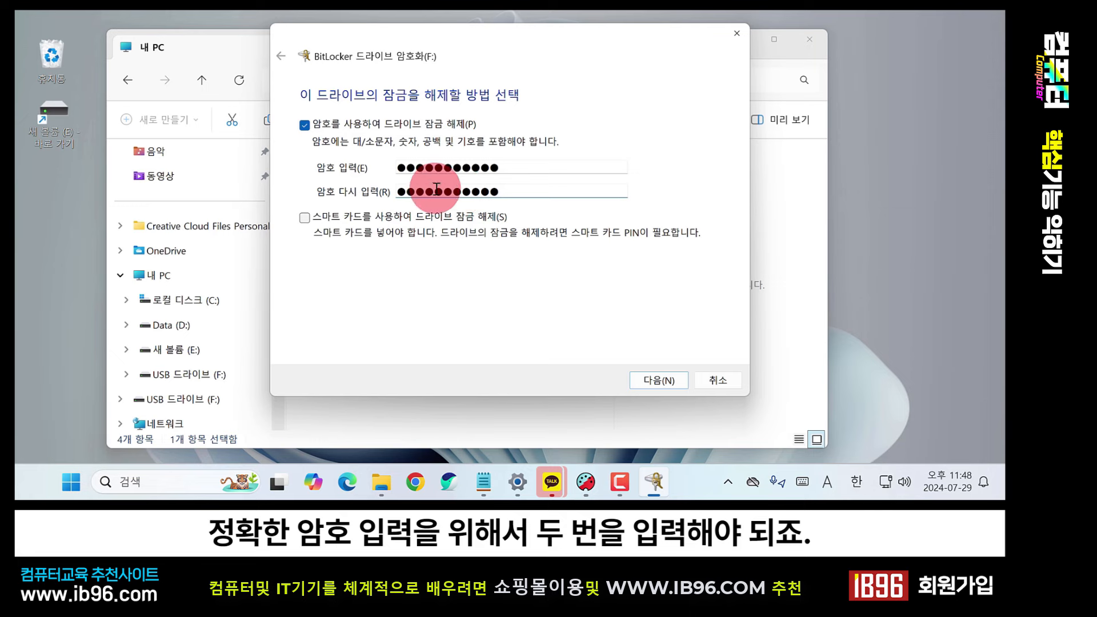
click(659, 381)
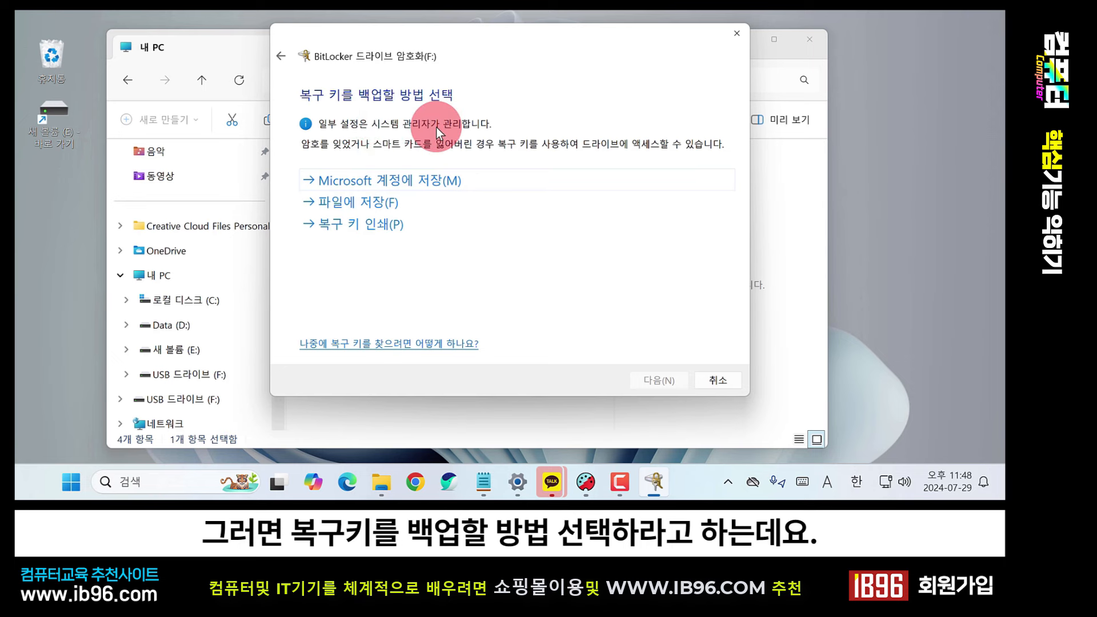
click(408, 182)
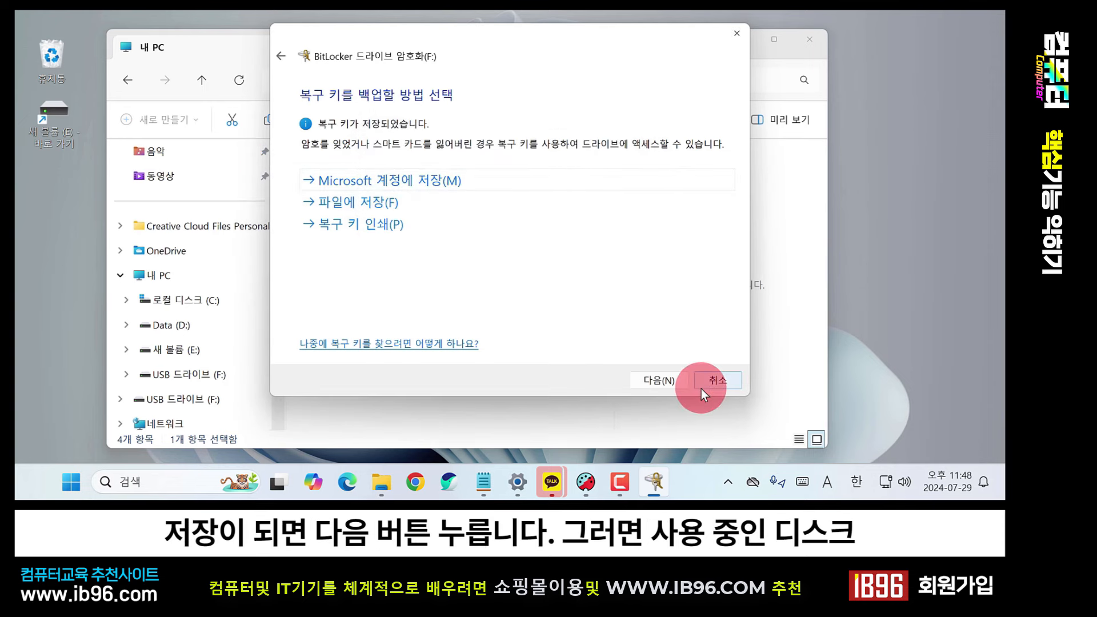
click(653, 381)
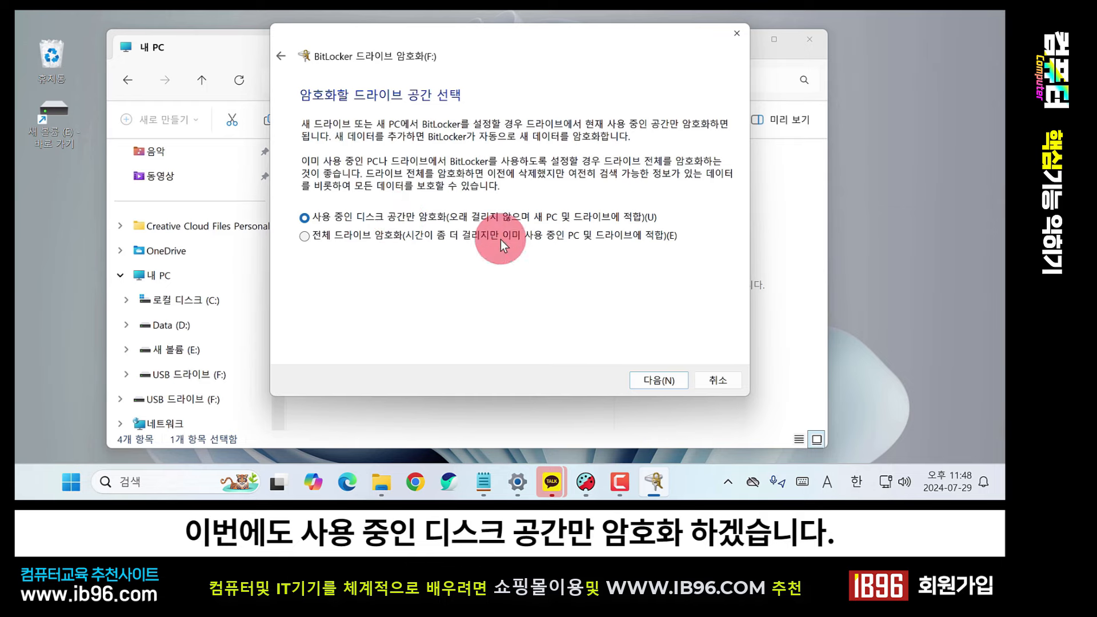
- Accept encrypting only the used disk space of the USB drive and select the new encryption mode (새 암호화 모드)
click(660, 380)
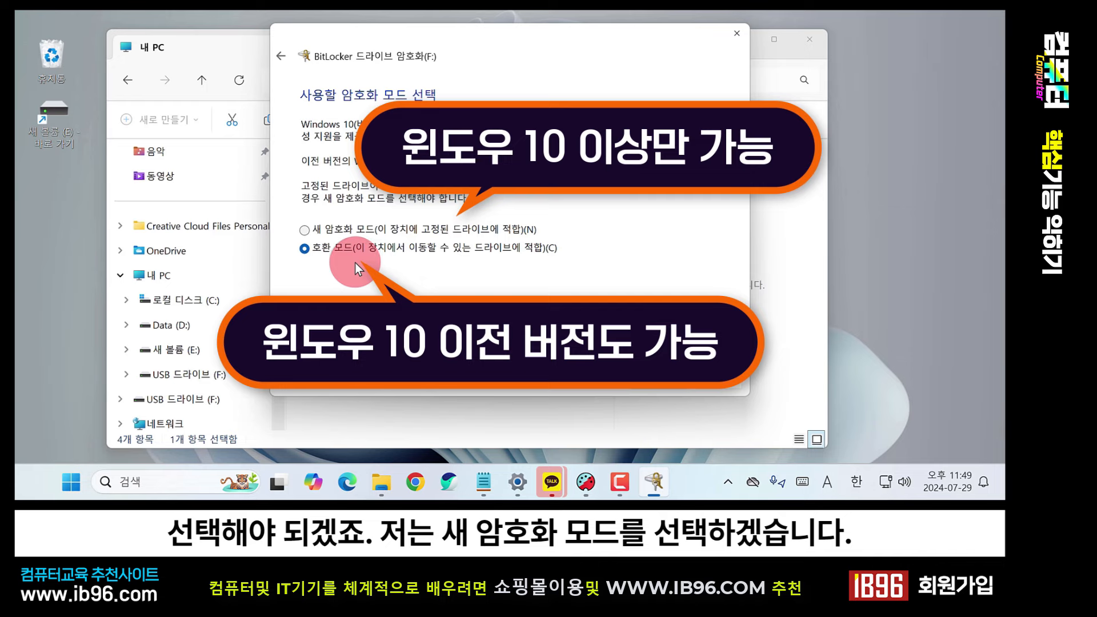
click(304, 229)
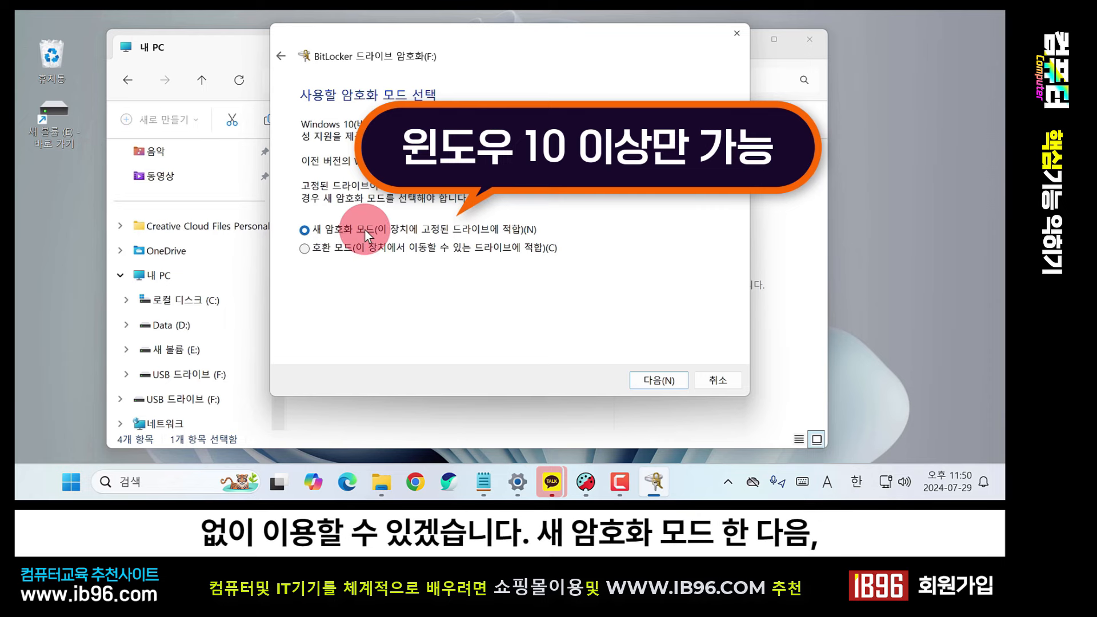
- Start the BitLocker encryption of the USB drive (F:), let it finish, and close the encryption dialog
click(655, 378)
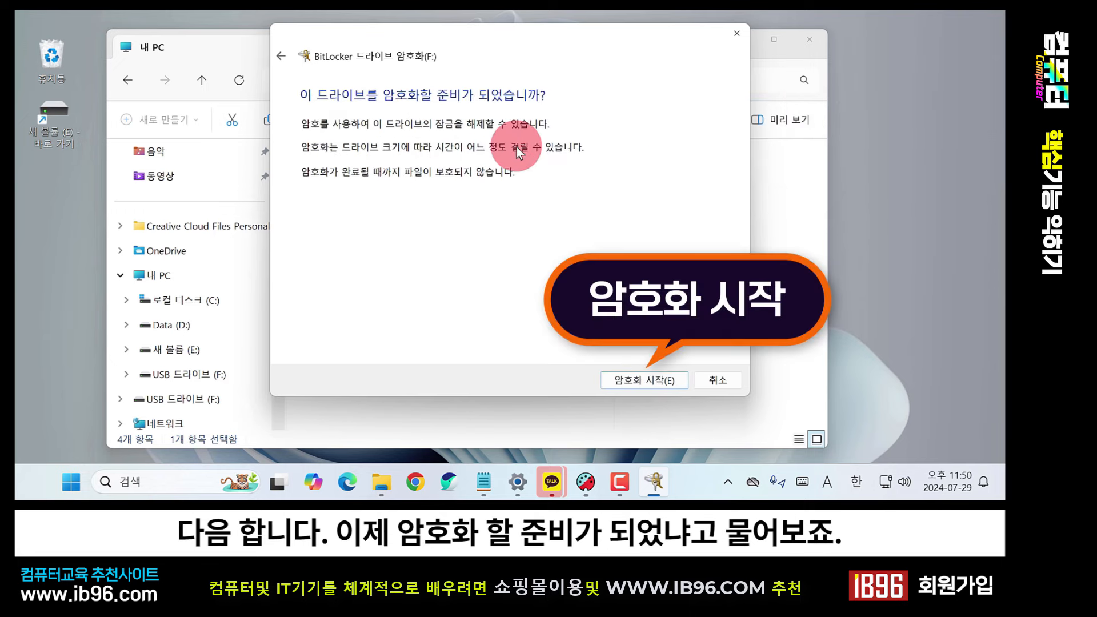
click(649, 380)
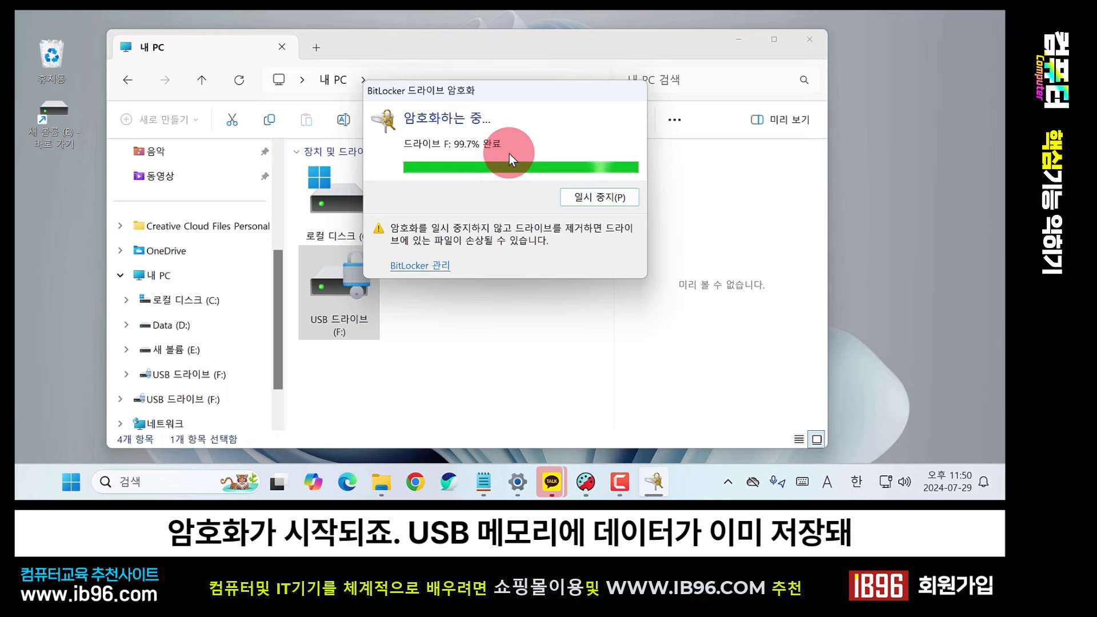
click(353, 303)
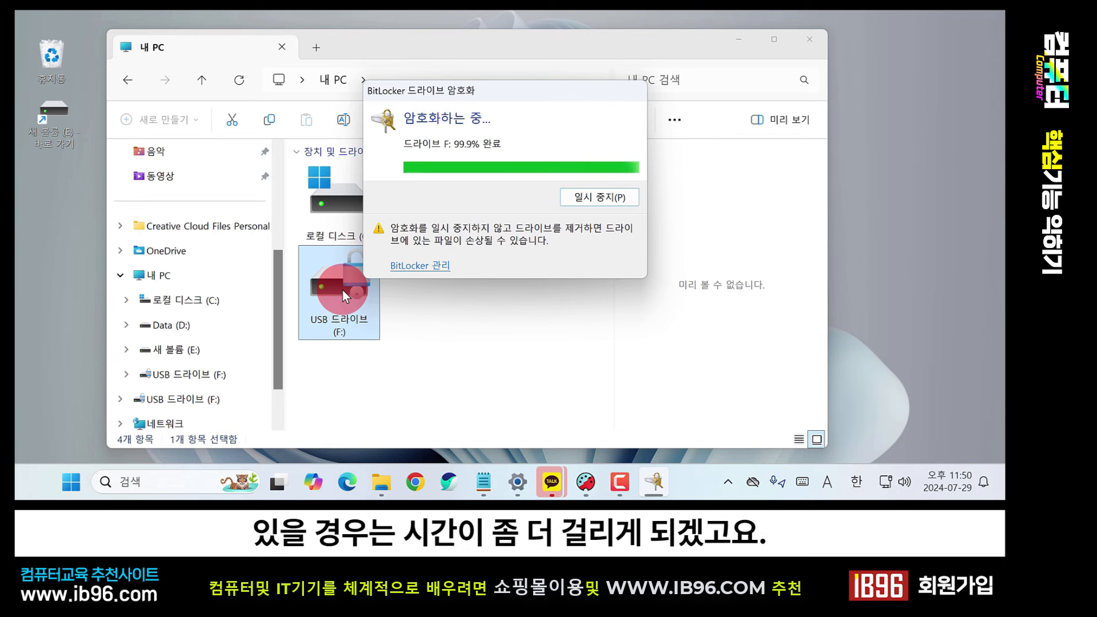
click(423, 158)
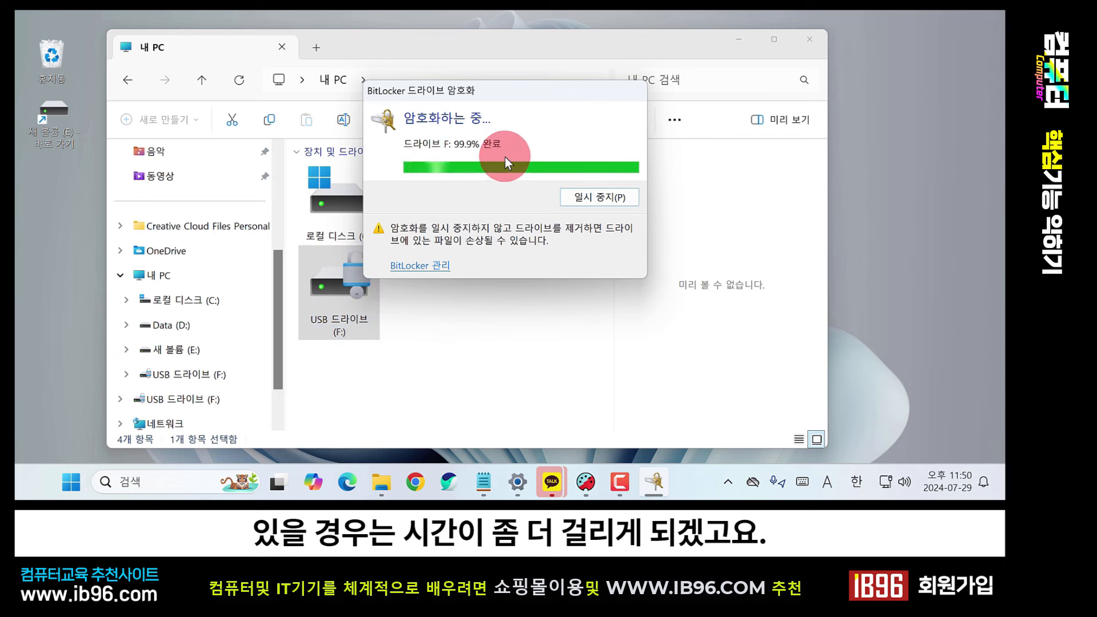
click(355, 296)
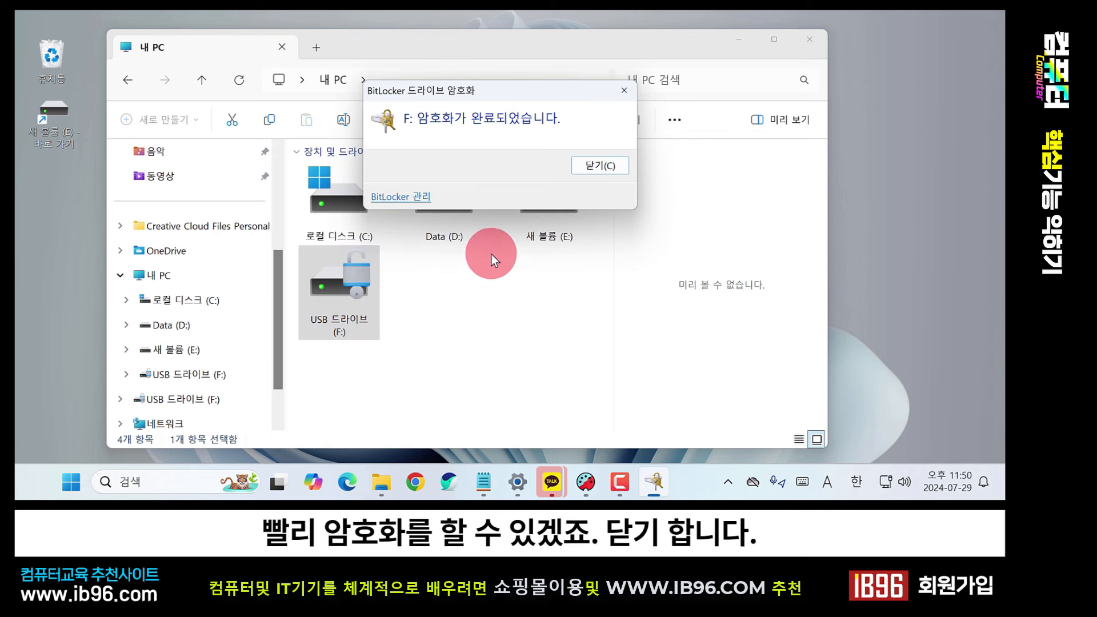
click(591, 172)
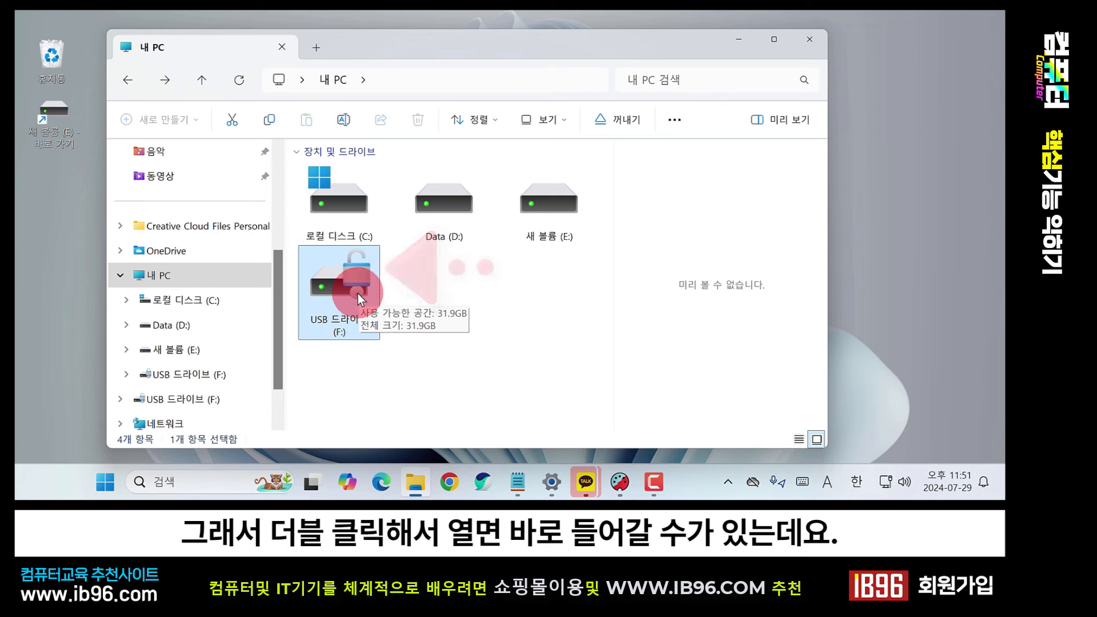
- Open the encrypted USB drive (F:) to check access to its contents, and return to 내 PC
double_click(357, 294)
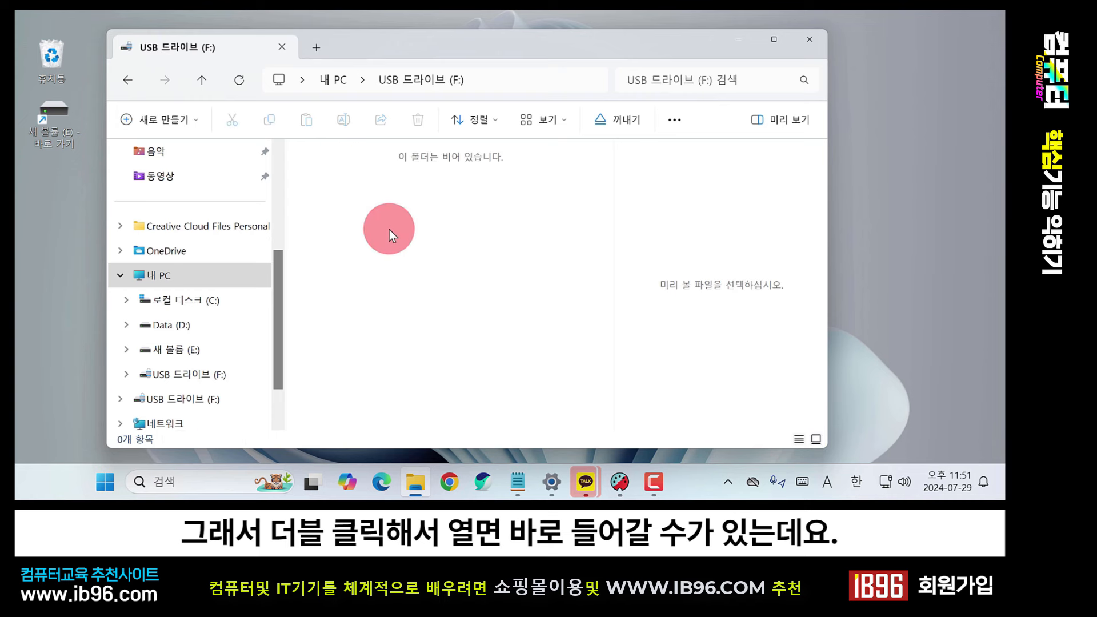
click(129, 80)
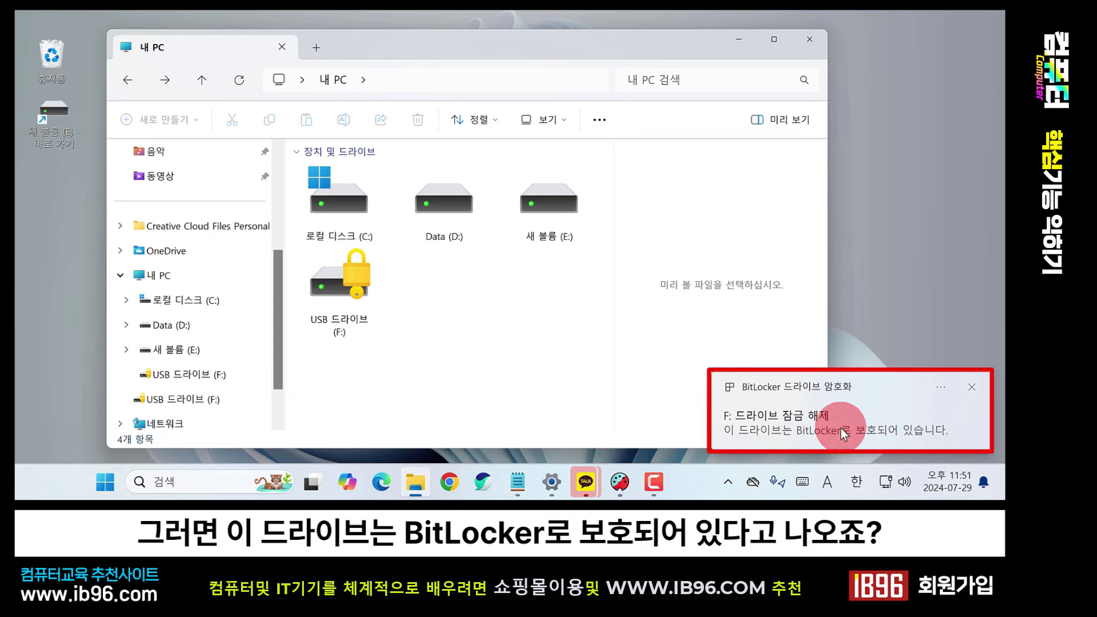
- Dismiss the BitLocker notification for the reconnected USB drive (F:) and unlock the drive by entering its password
click(973, 388)
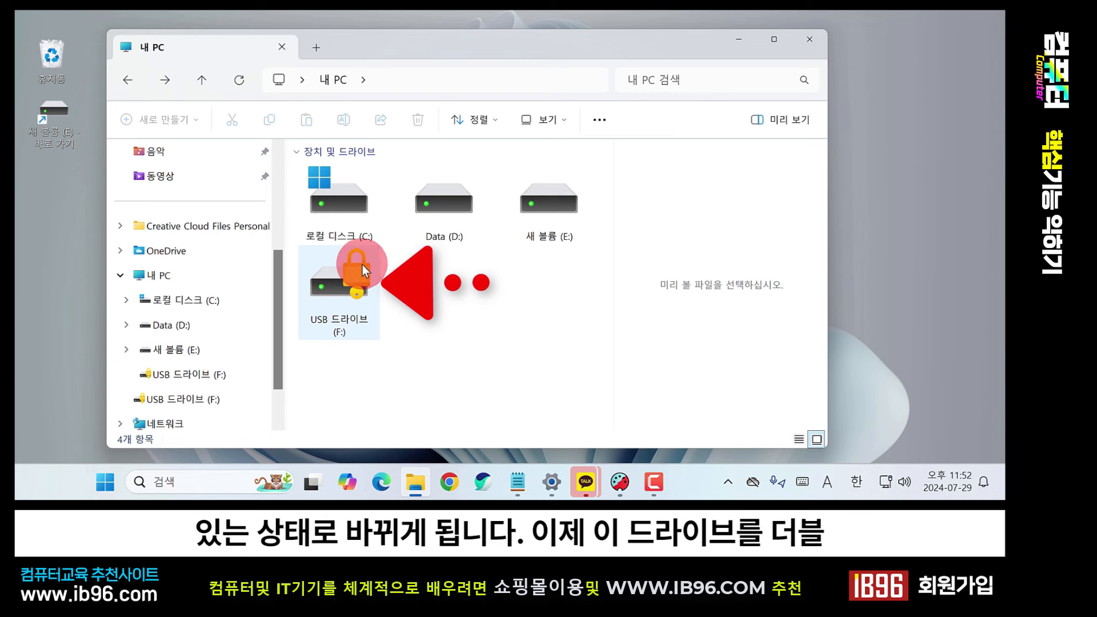
double_click(349, 292)
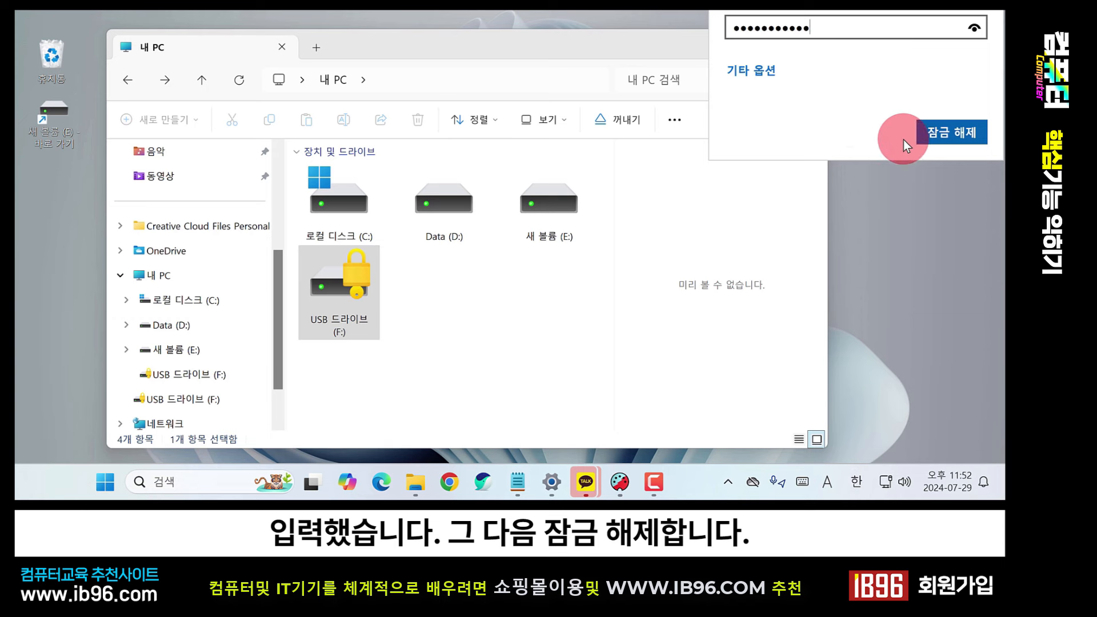
click(950, 128)
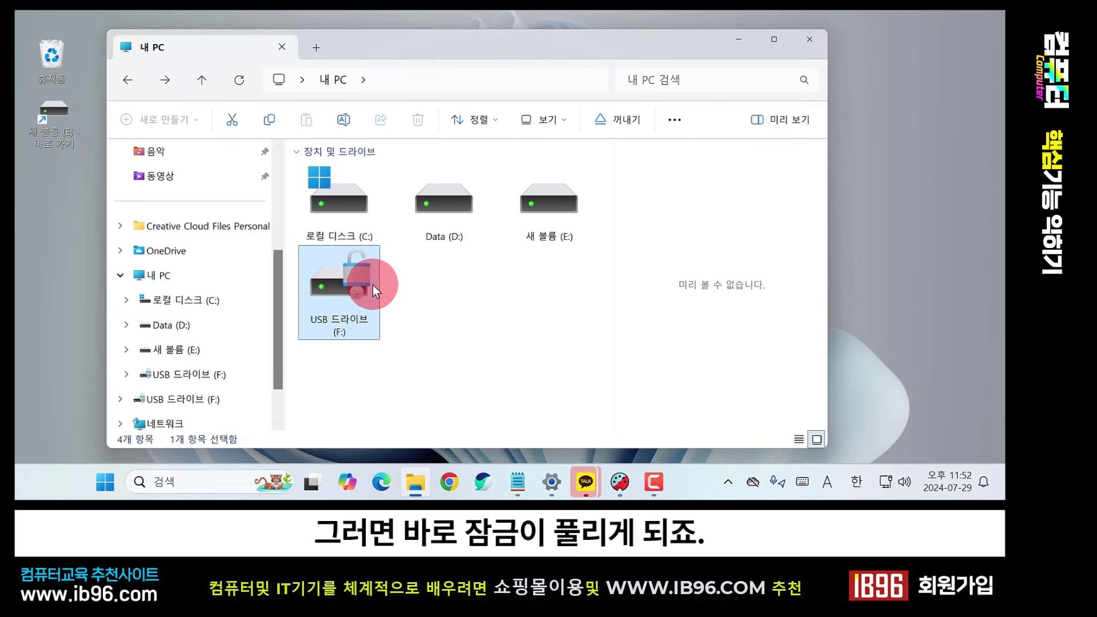
- Copy the desktop image DSC_0038 copy into the unlocked USB drive (F:) and return to 내 PC
double_click(366, 282)
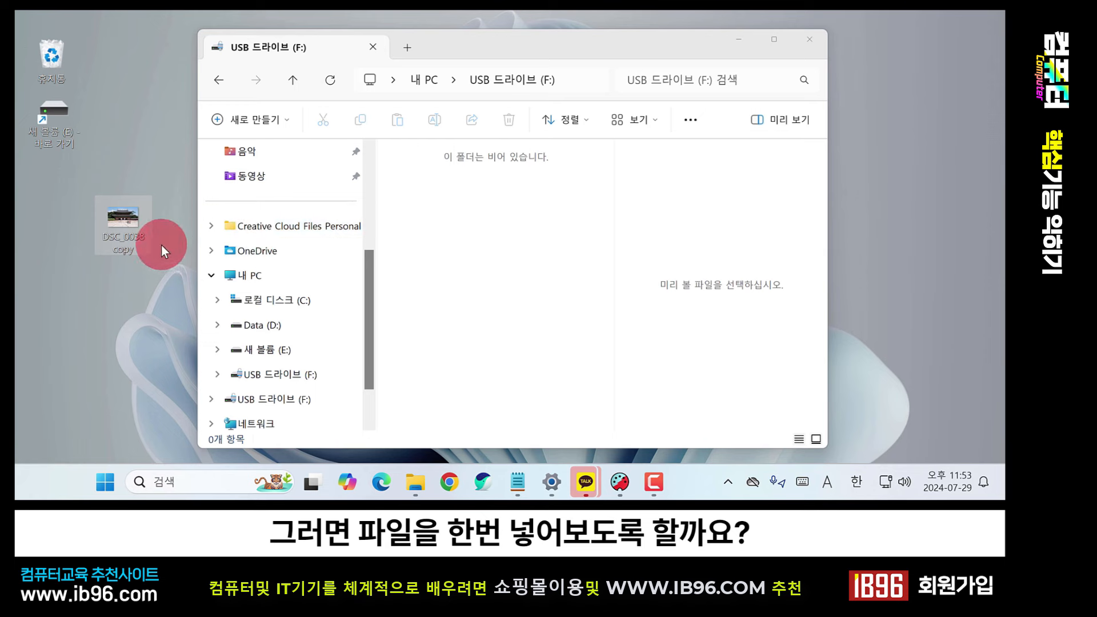
drag(128, 218, 453, 204)
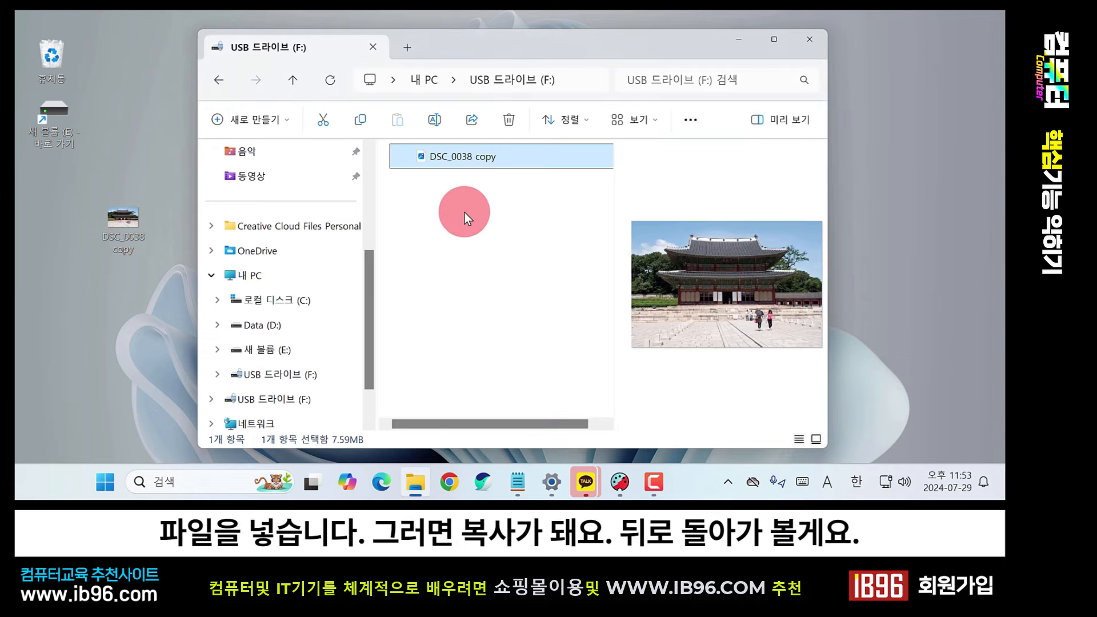
click(222, 86)
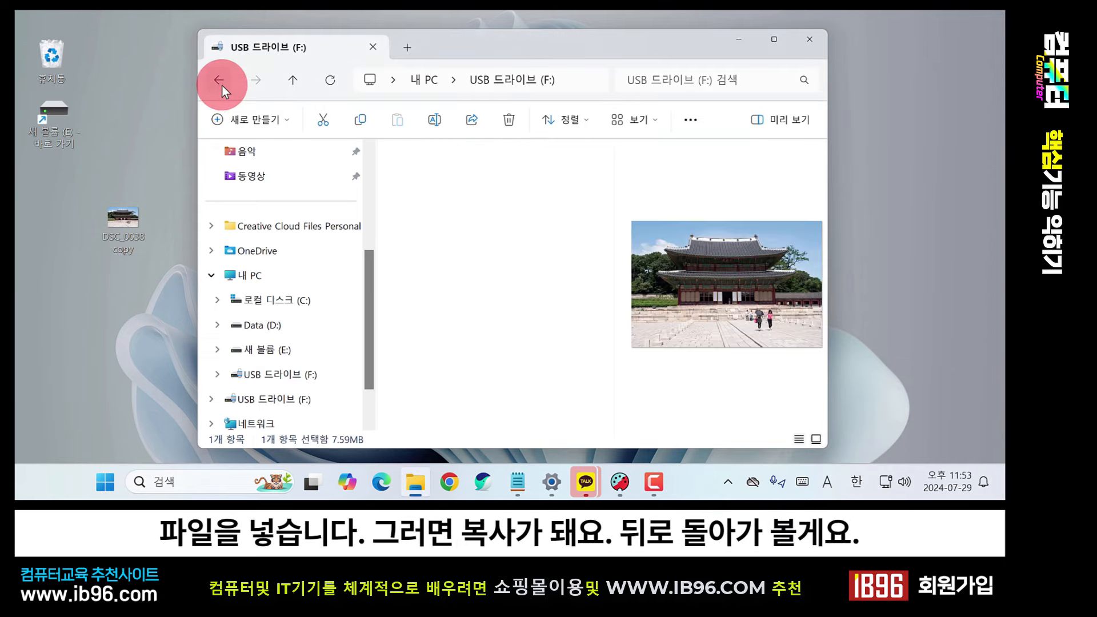
- Safely eject the USB drive (F:) from 내 PC
click(562, 278)
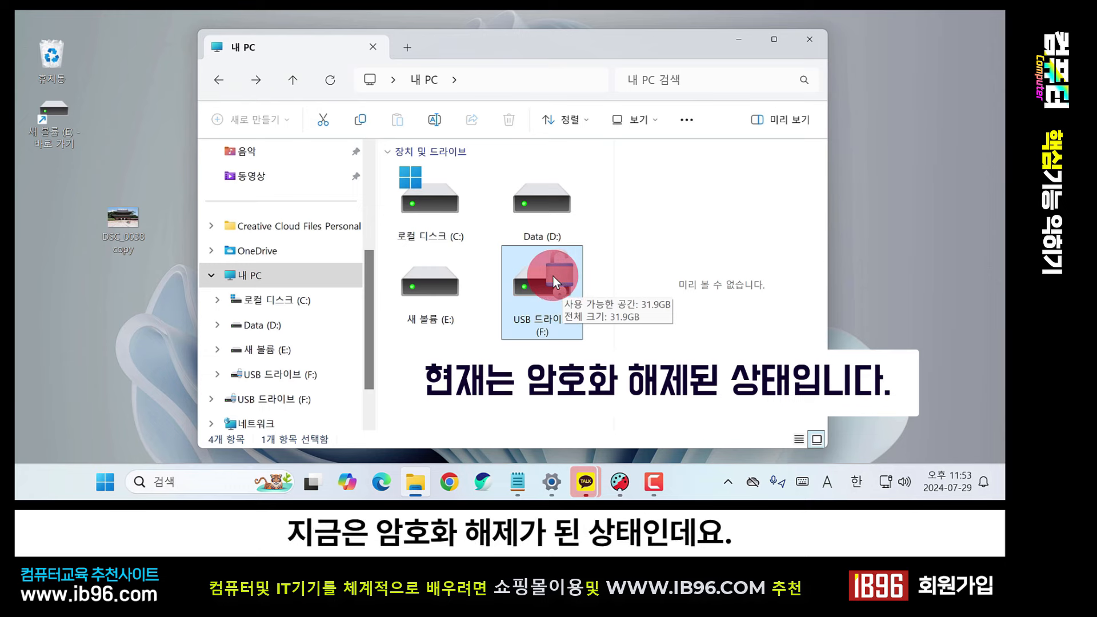
right_click(553, 275)
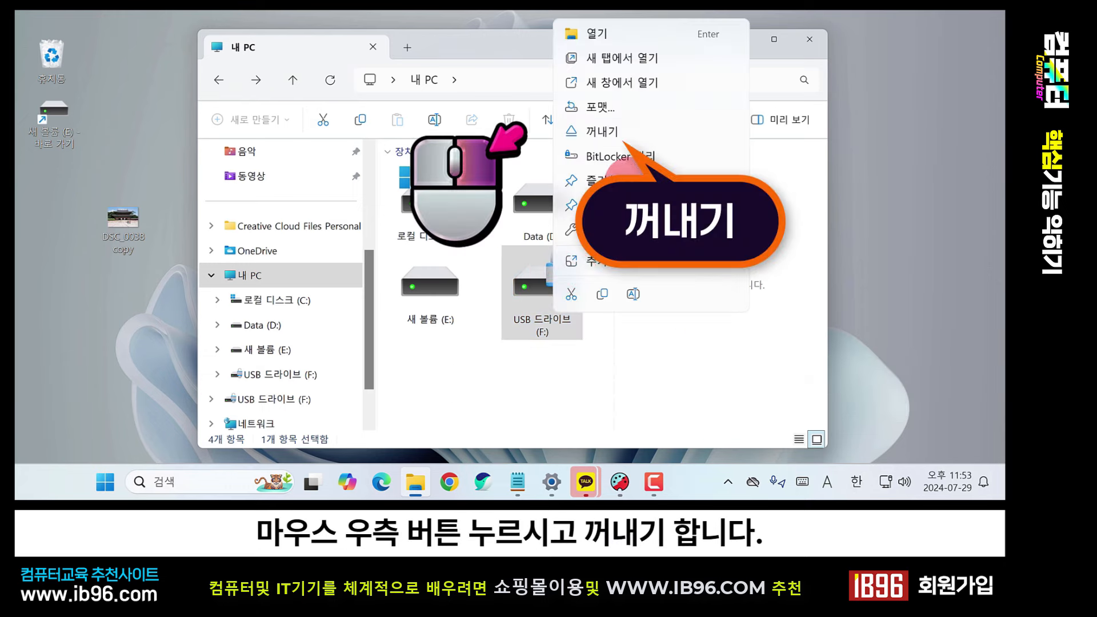
click(617, 131)
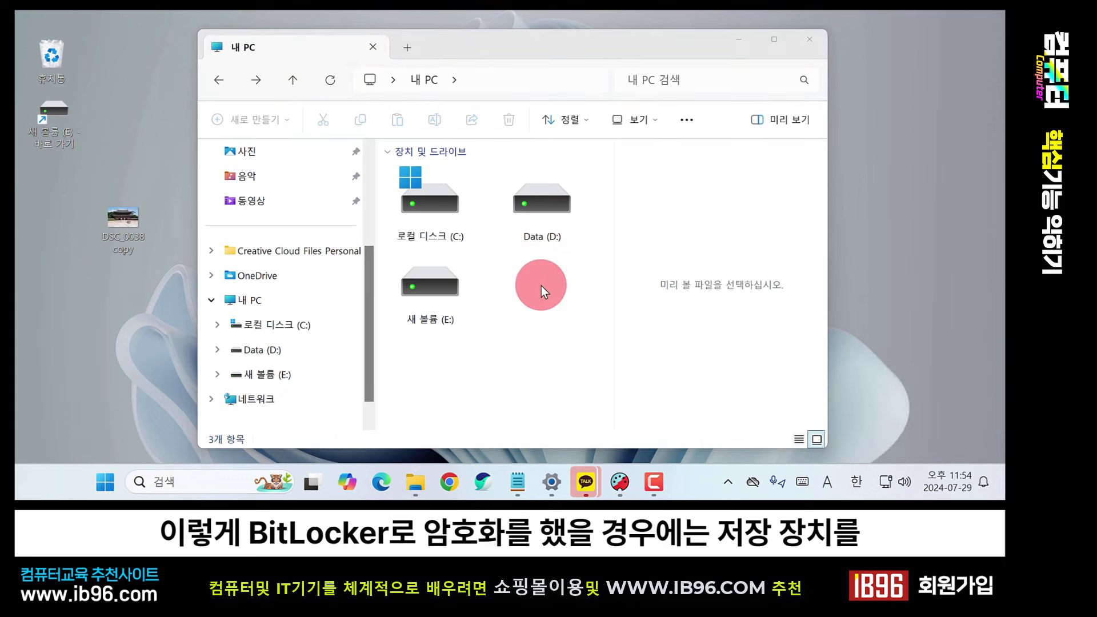
right_click(426, 282)
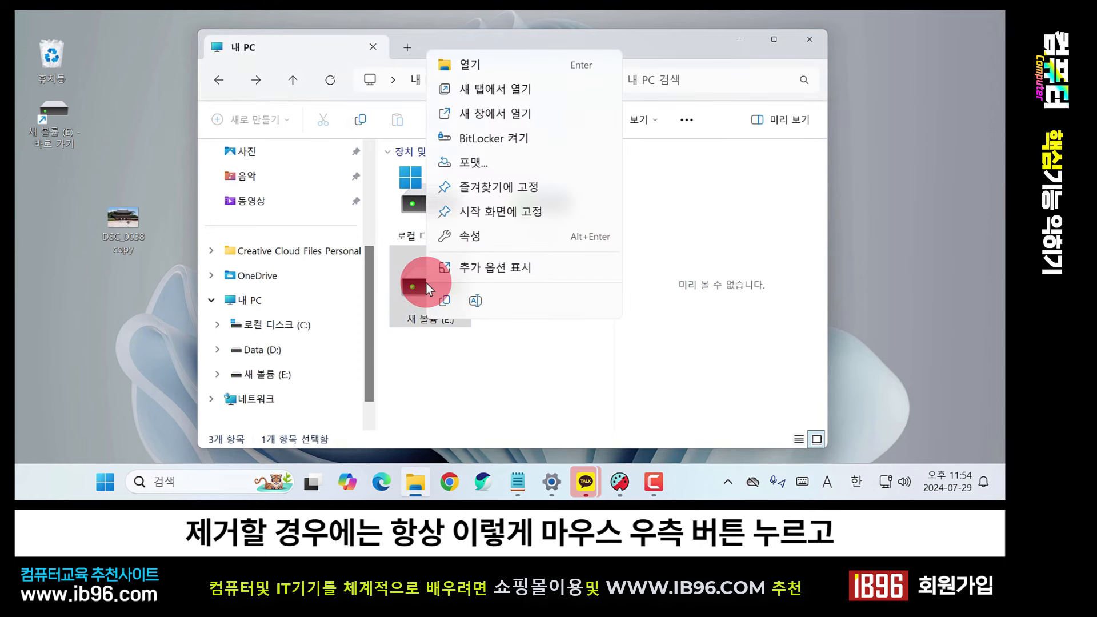
click(542, 343)
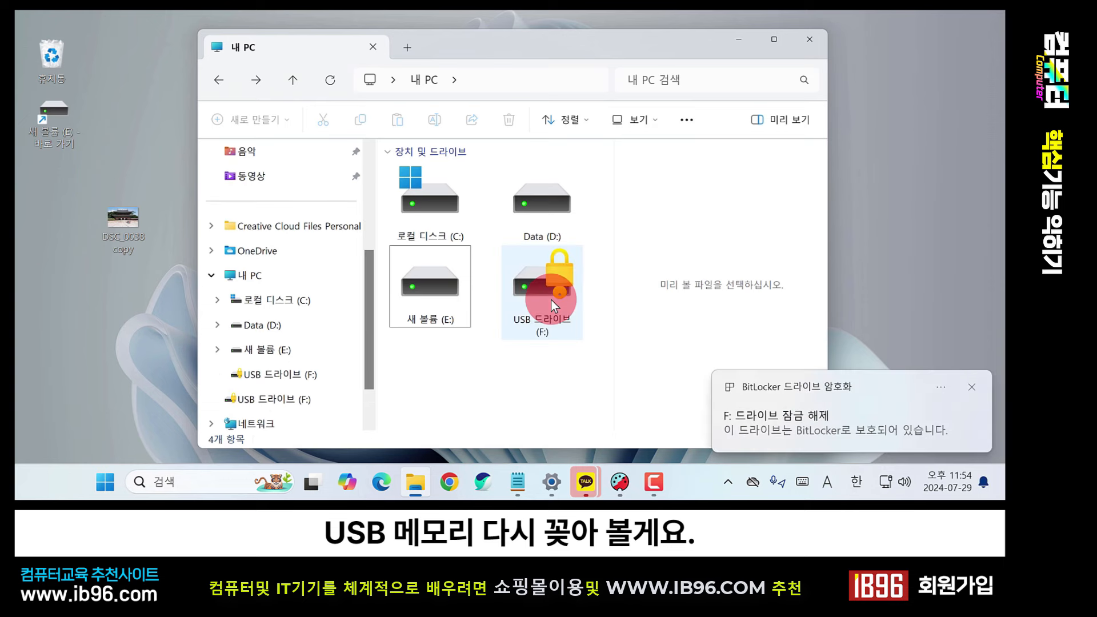
- Unlock the reinserted USB drive (F:) from its BitLocker notification by pasting the drive password
click(789, 415)
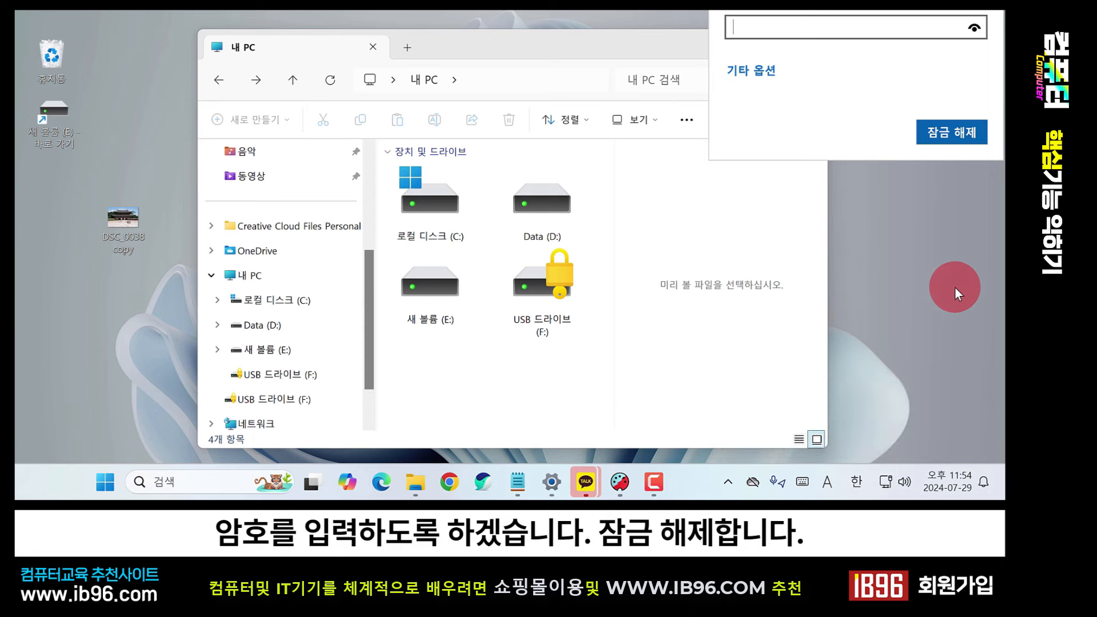
key(ctrl+v)
click(950, 131)
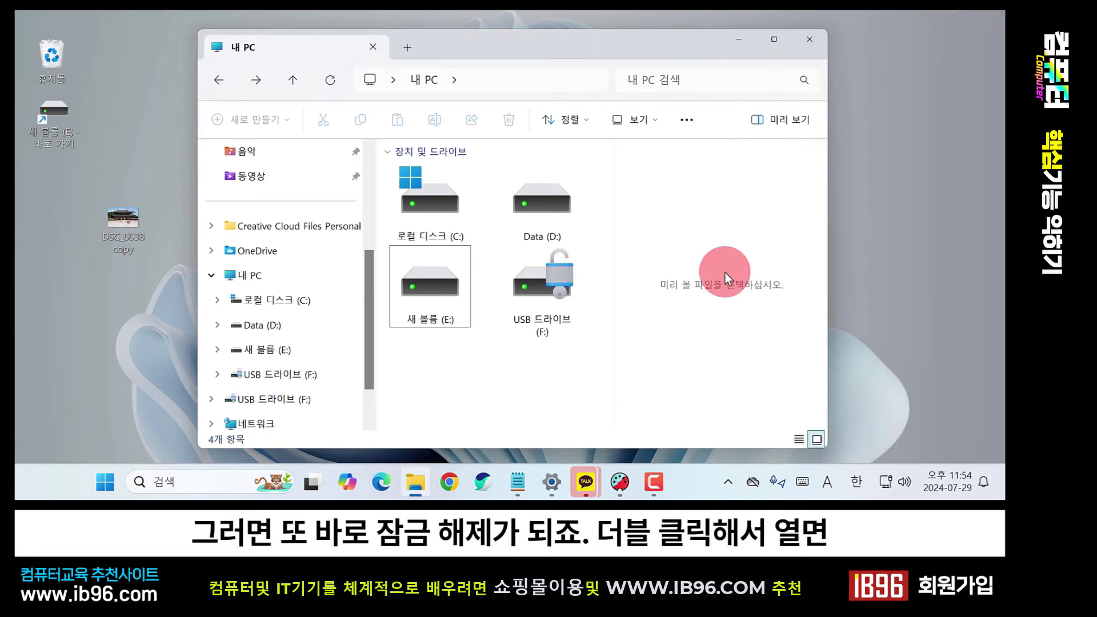
- Open the unlocked USB drive (F:) to check for the copied image file, and return to 내 PC
click(522, 301)
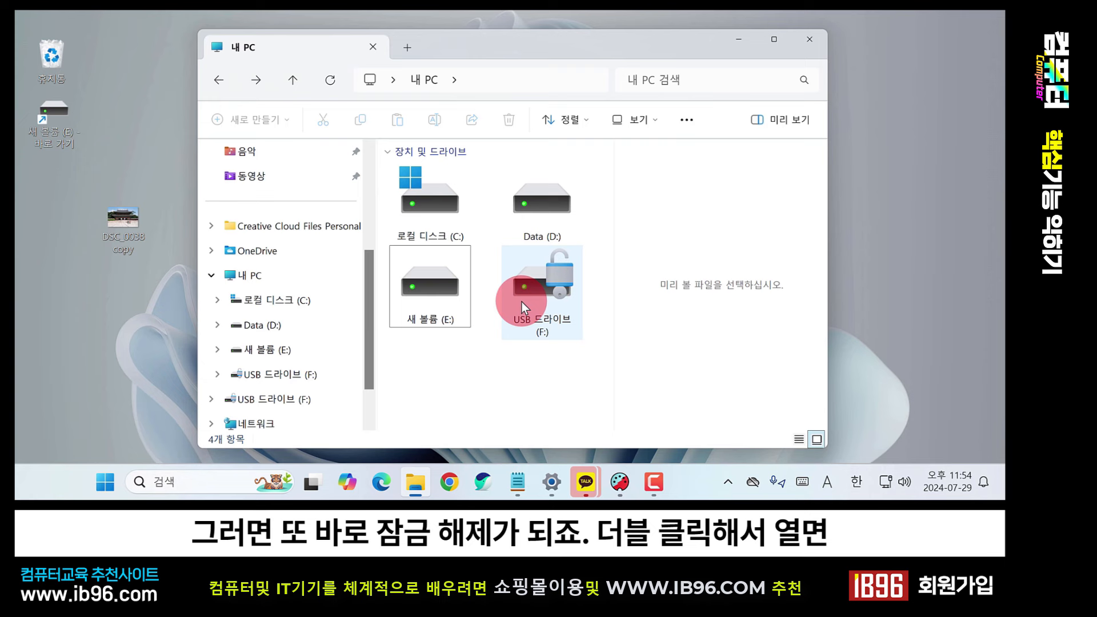
double_click(557, 284)
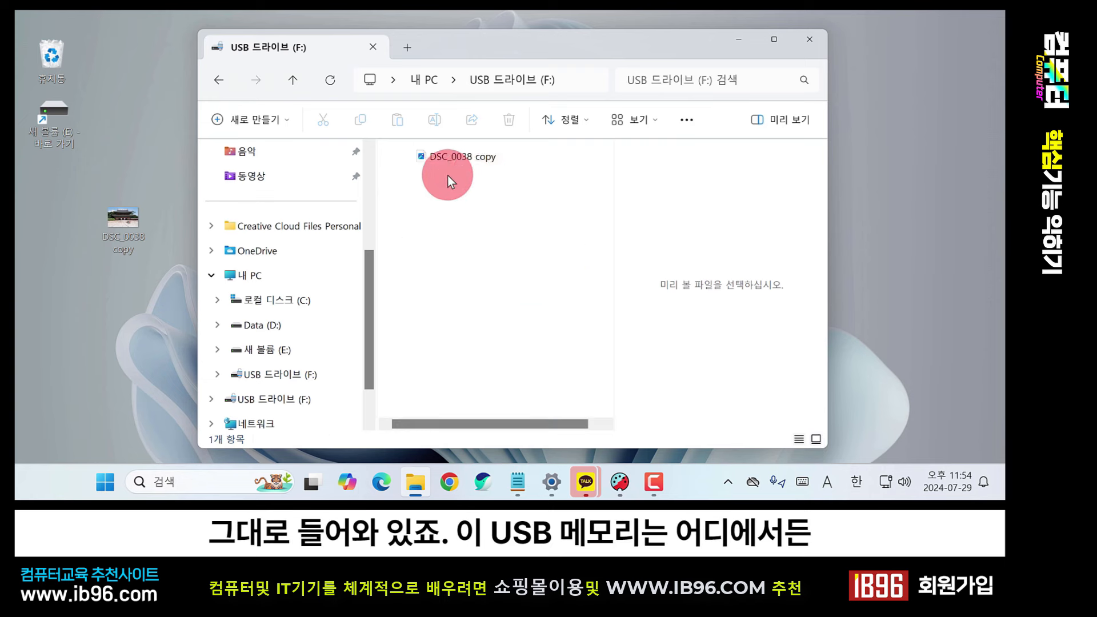
click(219, 80)
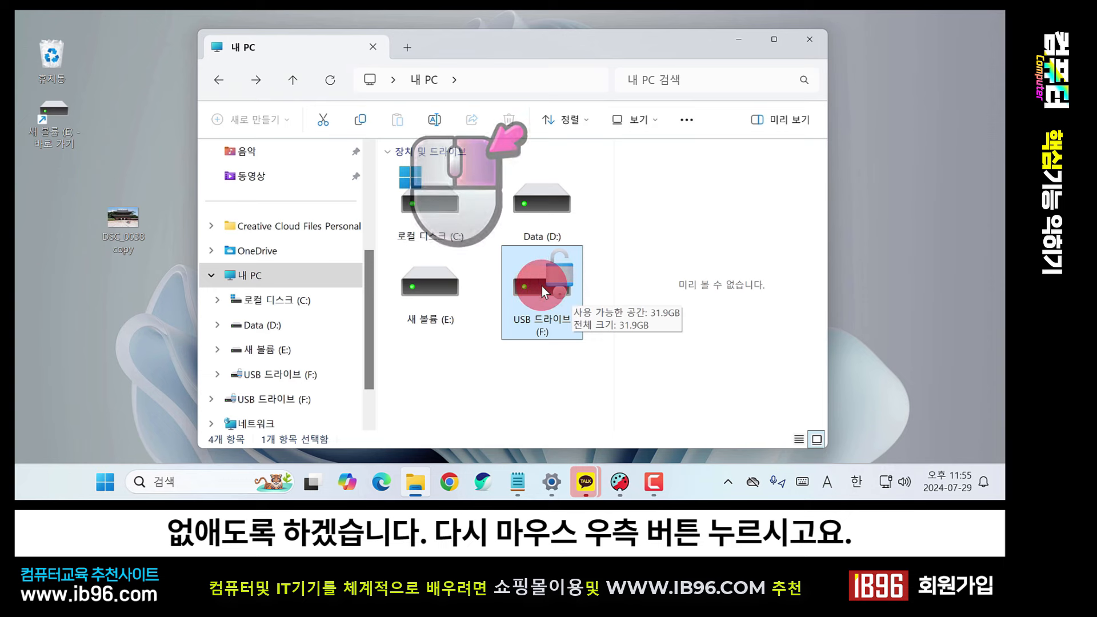
- Open BitLocker management (BitLocker 관리) for the USB drive (F:) through its extended options
right_click(542, 287)
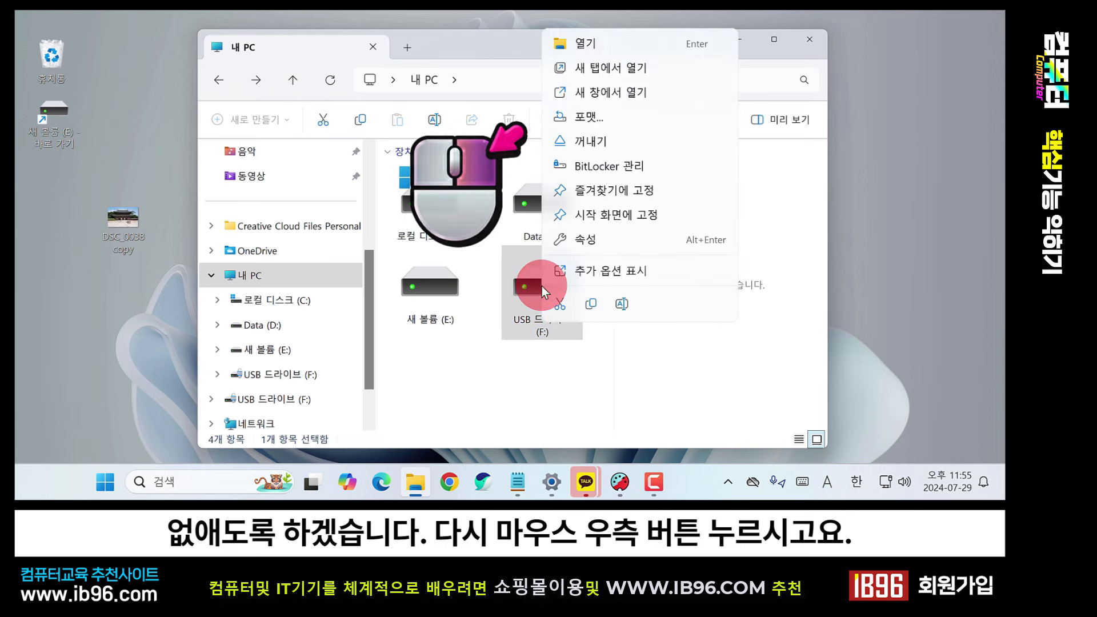
click(579, 278)
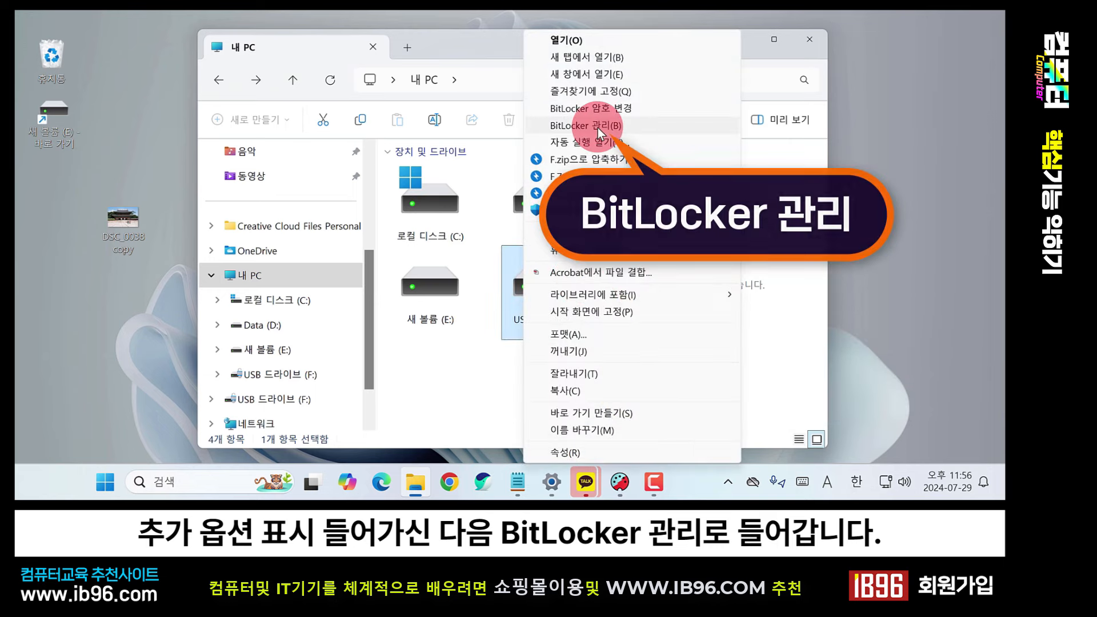
click(597, 127)
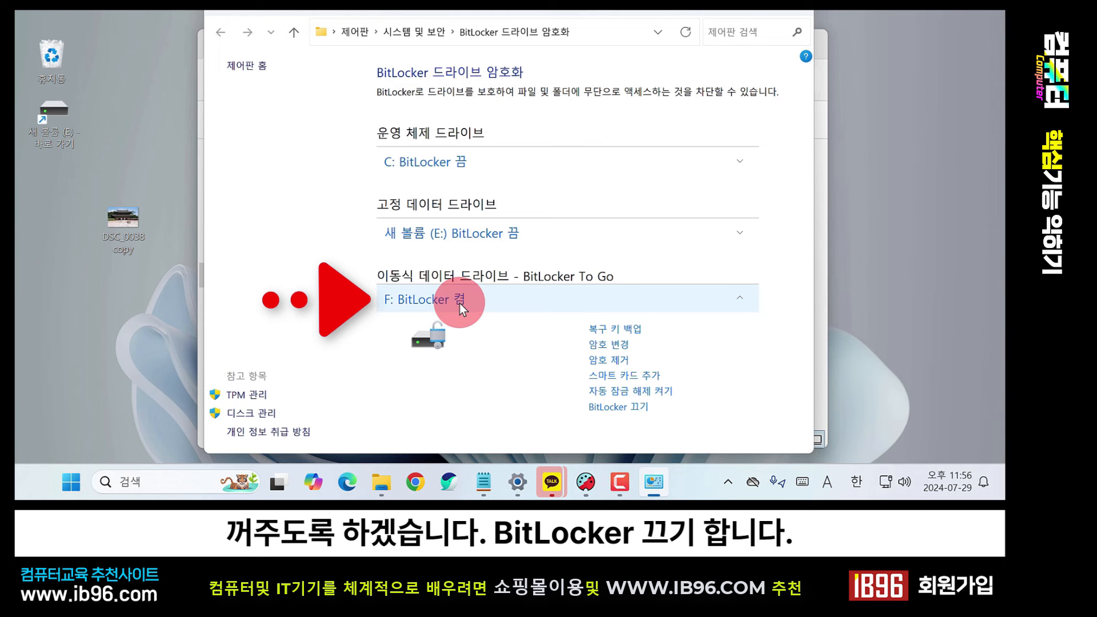
- Turn off BitLocker for the USB drive (F:), let it decrypt, and close the dialog and the BitLocker management window
click(618, 408)
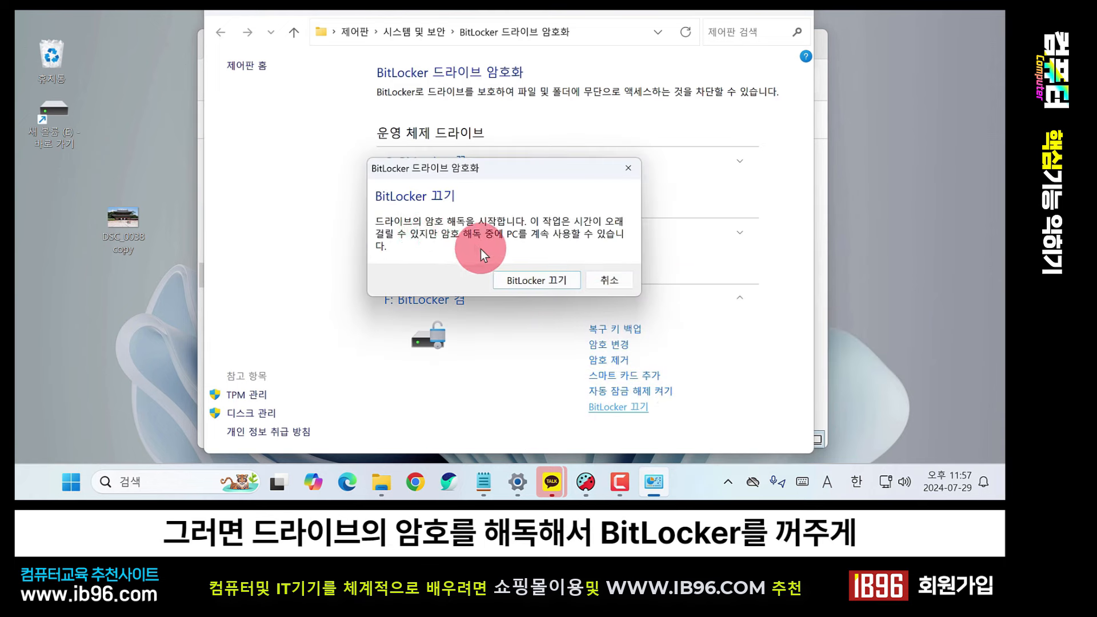
click(536, 281)
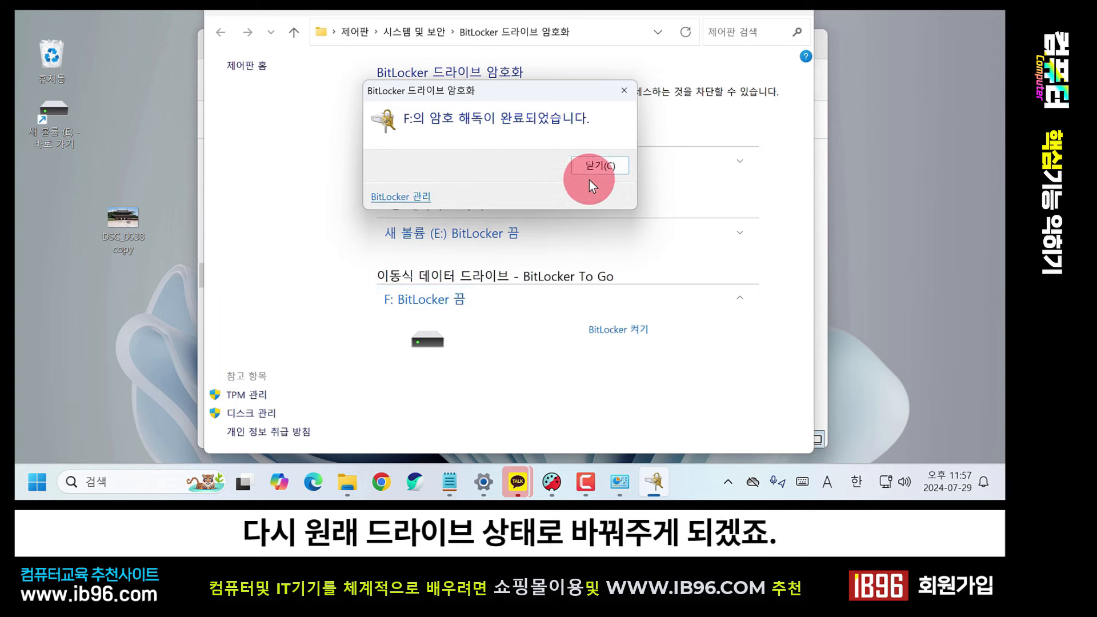
click(591, 167)
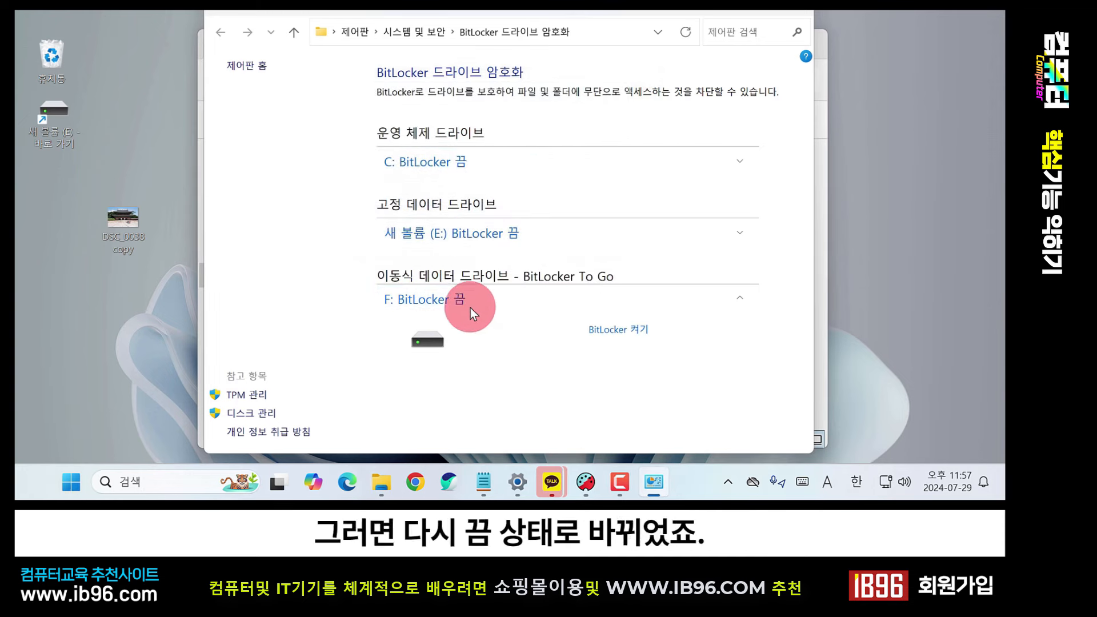
click(795, 12)
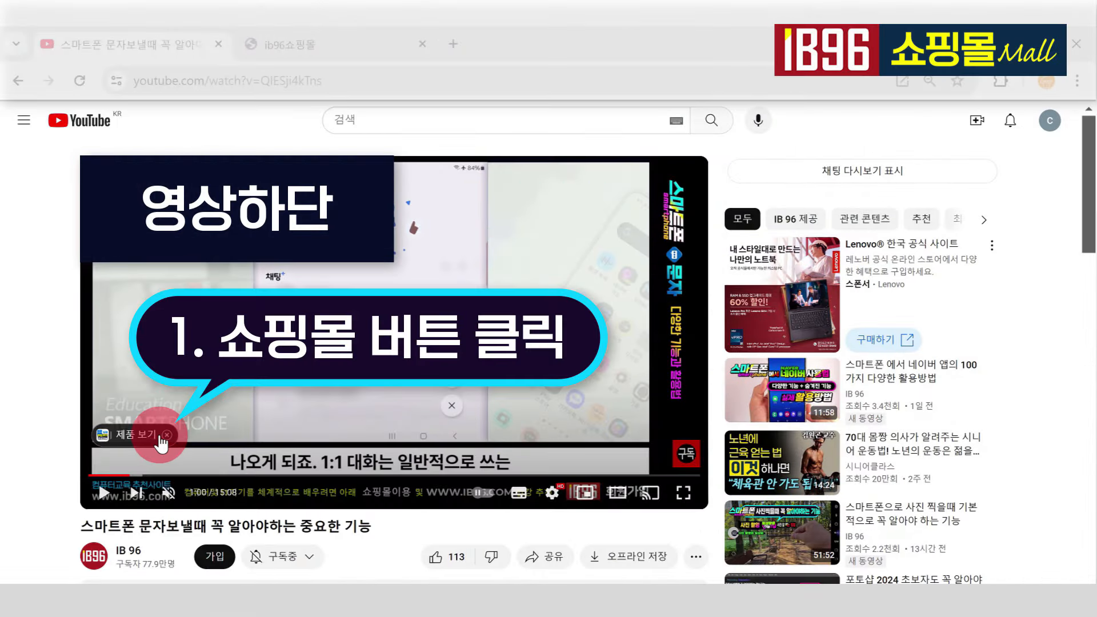
- Switch to the YouTube video's tagged products, open the 32,000-won Windows 11 course in the IB96 shop, and examine its course description
click(139, 434)
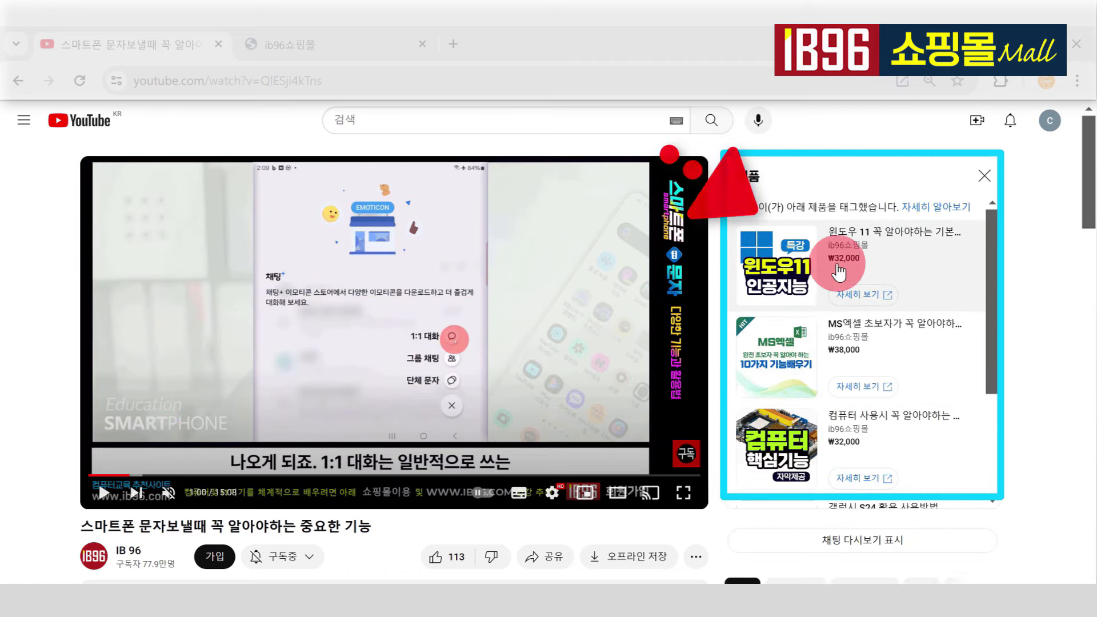
click(874, 296)
scroll(722, 339, down, 10)
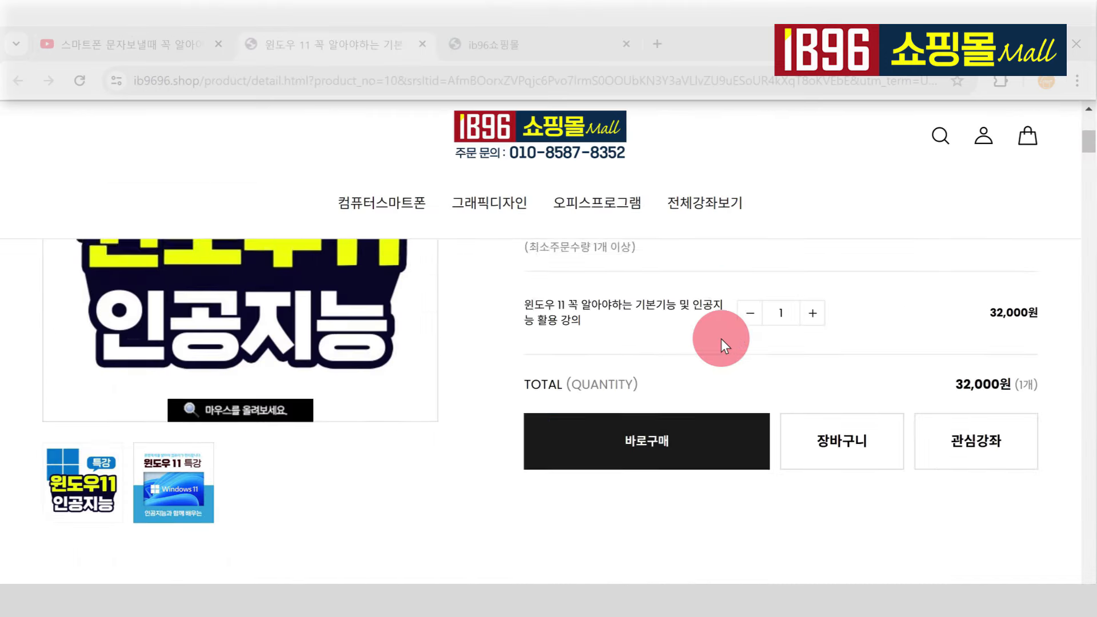
scroll(721, 339, down, 15)
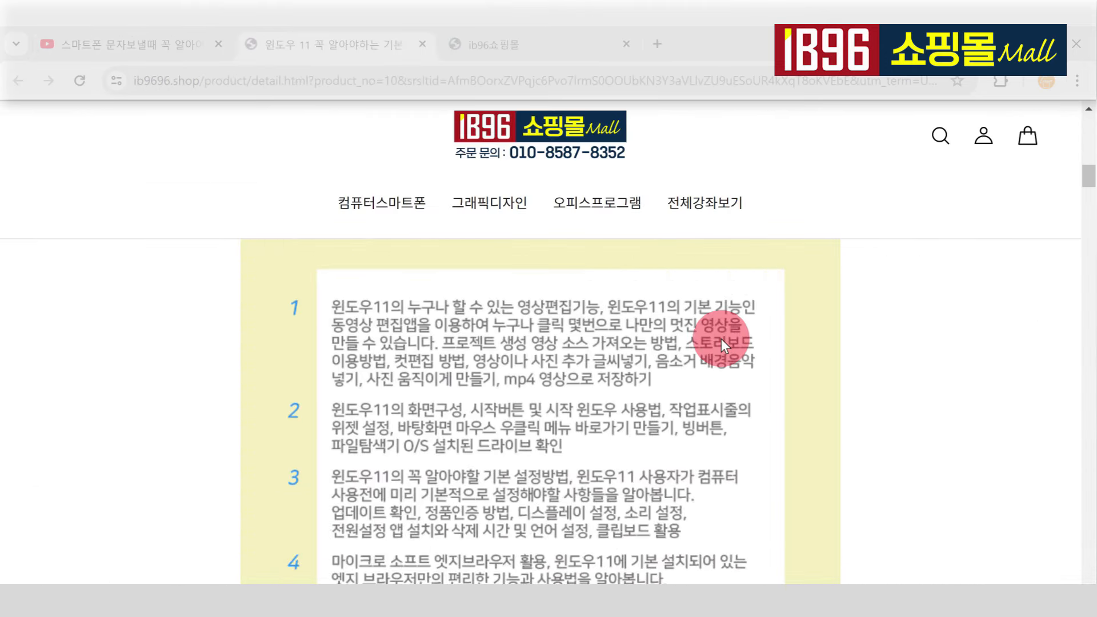
scroll(721, 339, up, 7)
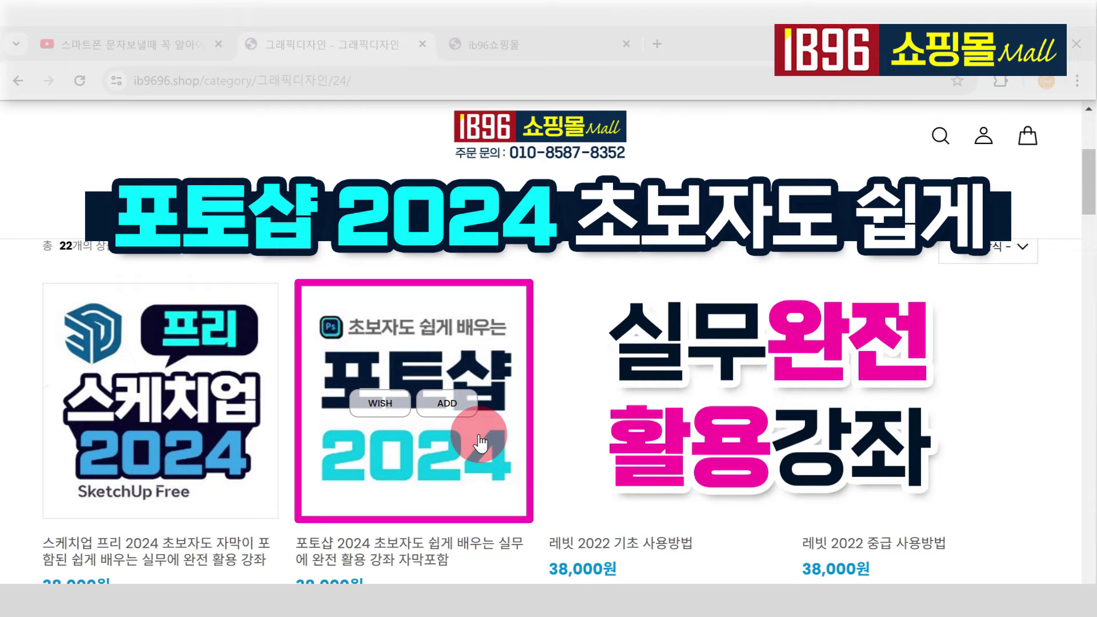
- Open the 포토샵 2024 course from the graphic design category and examine its curriculum, subtitle screenshots and lesson examples
click(438, 447)
scroll(498, 433, down, 10)
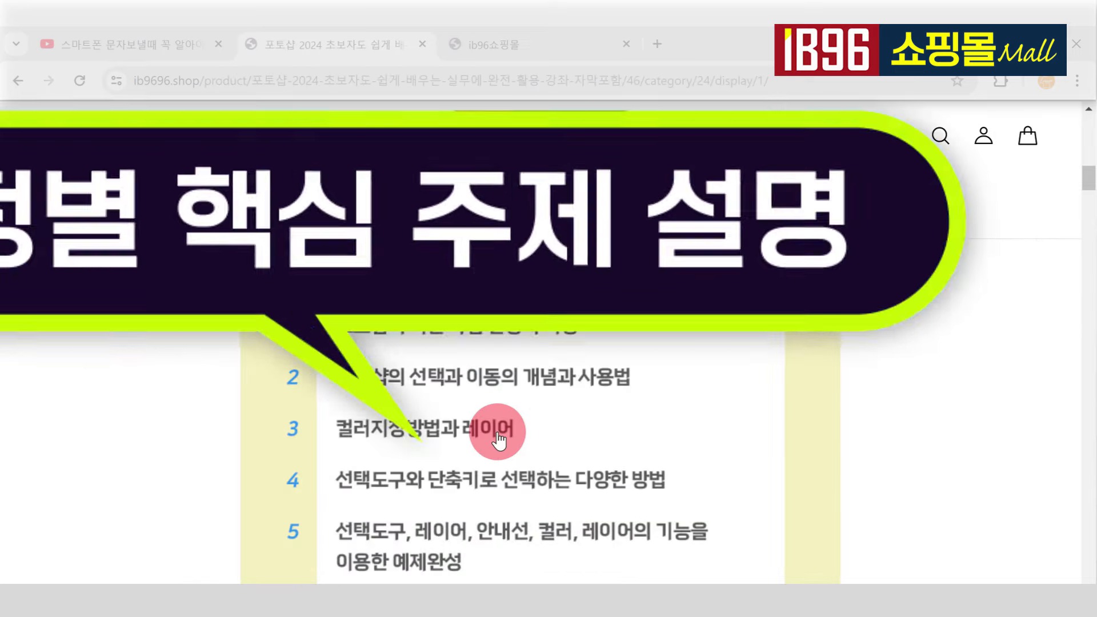
scroll(499, 431, down, 11)
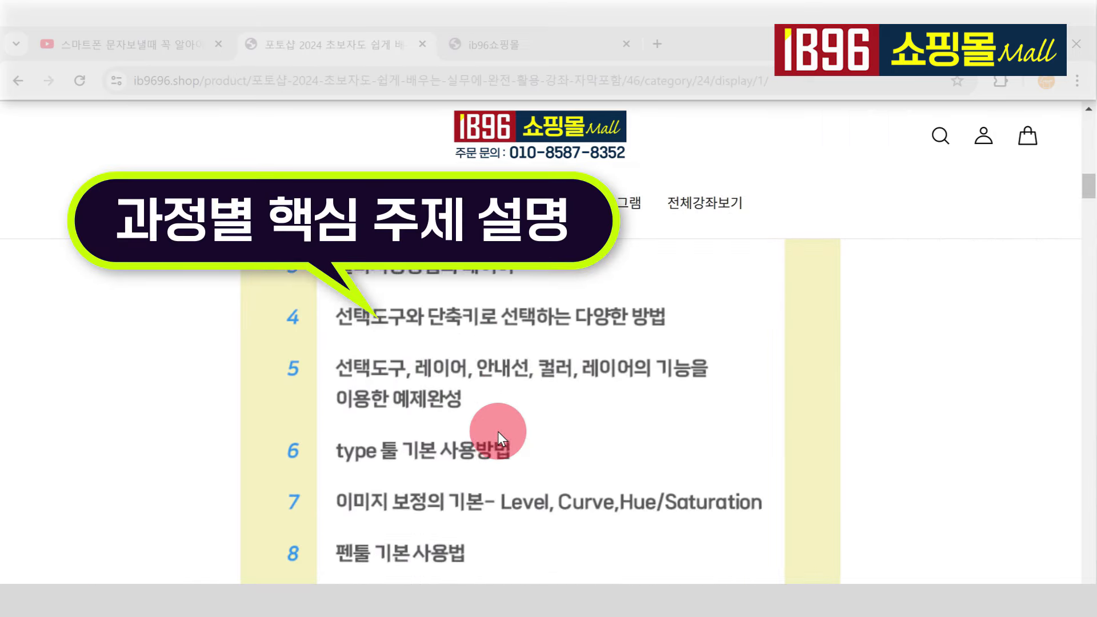
scroll(498, 431, down, 8)
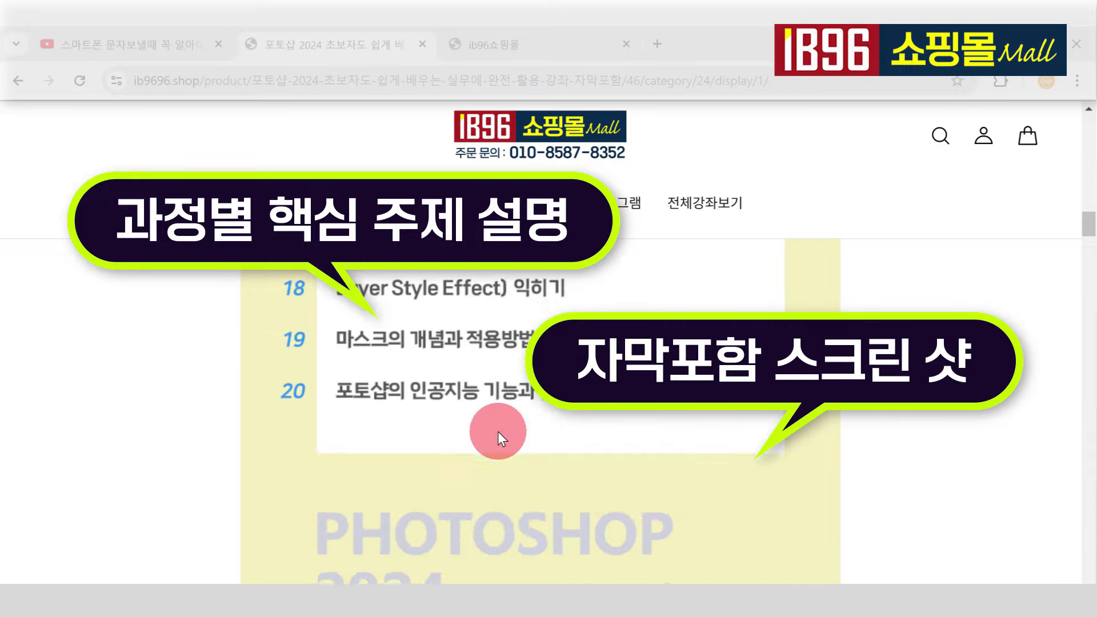
scroll(498, 431, down, 5)
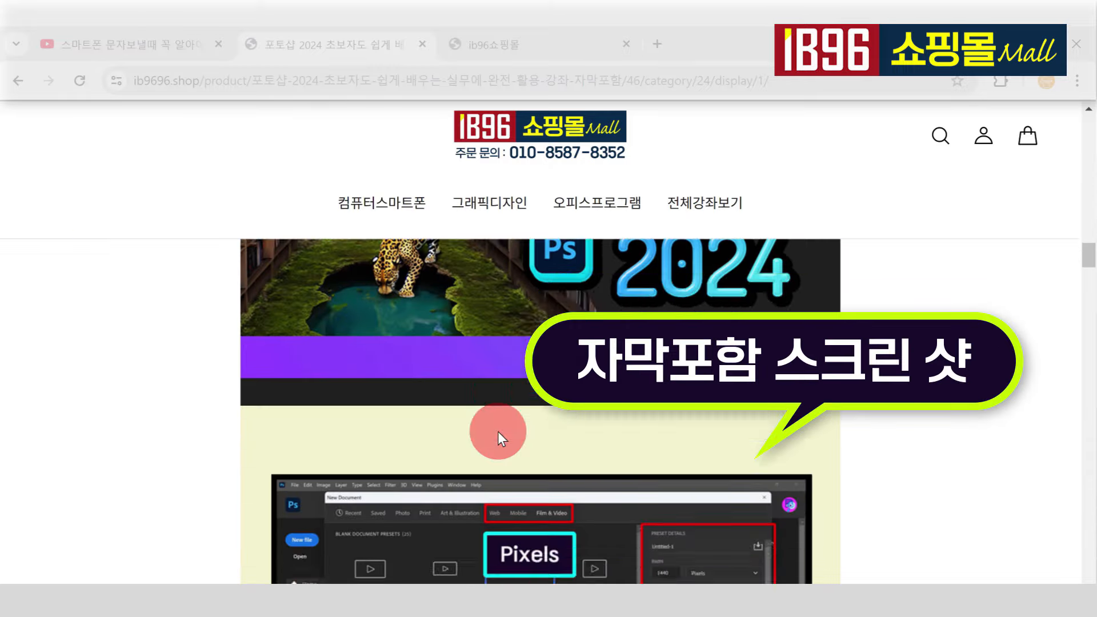
scroll(499, 432, down, 2)
scroll(499, 431, down, 8)
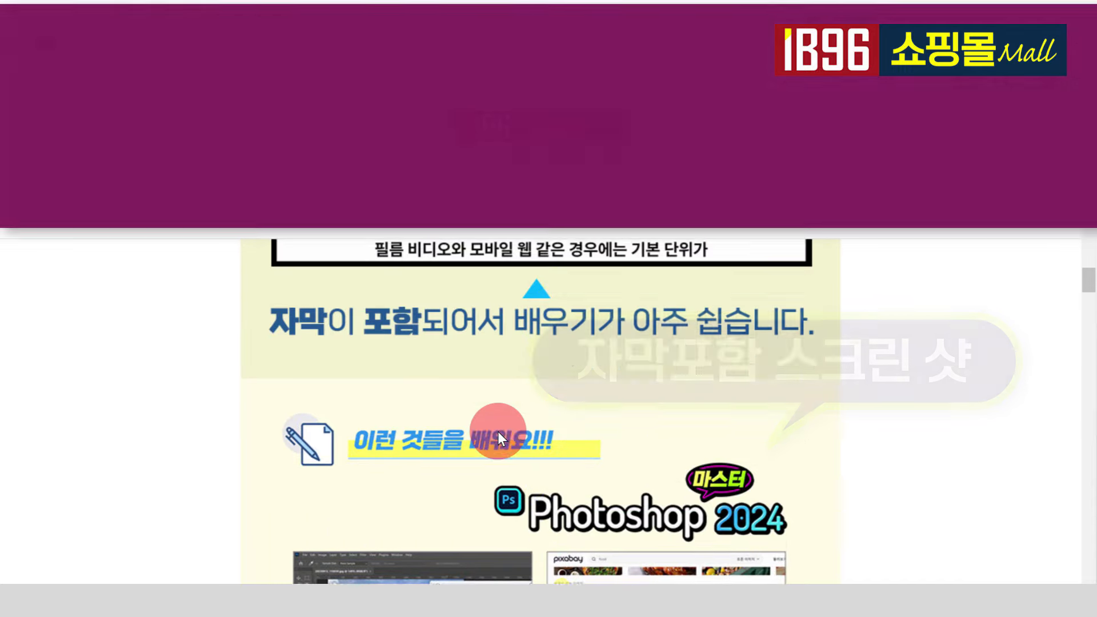
scroll(499, 431, down, 1)
scroll(499, 432, down, 3)
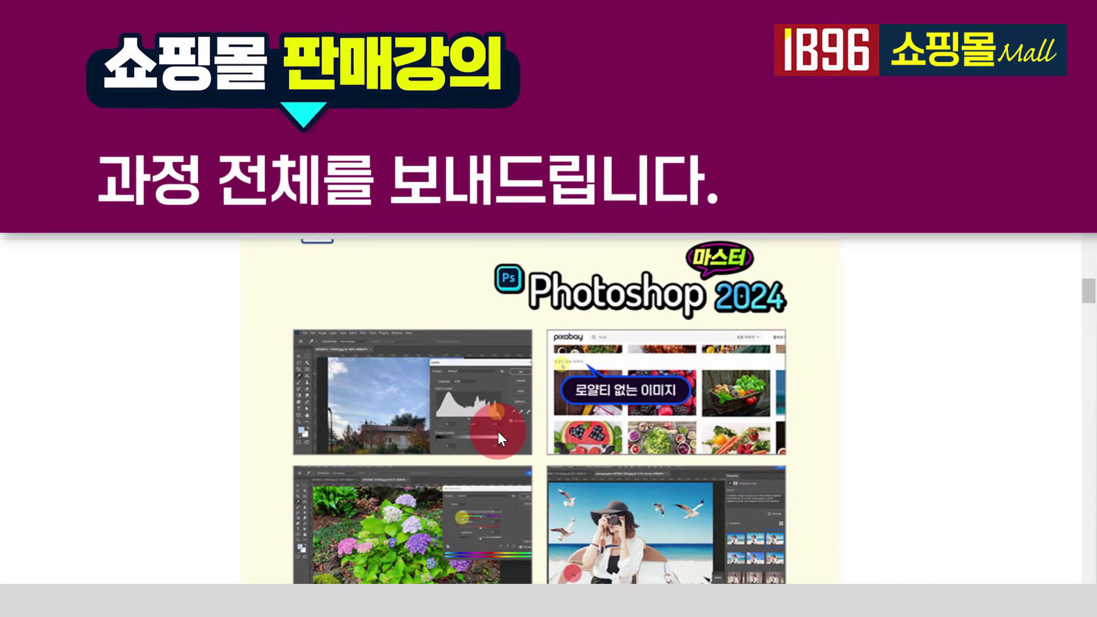
scroll(498, 431, down, 2)
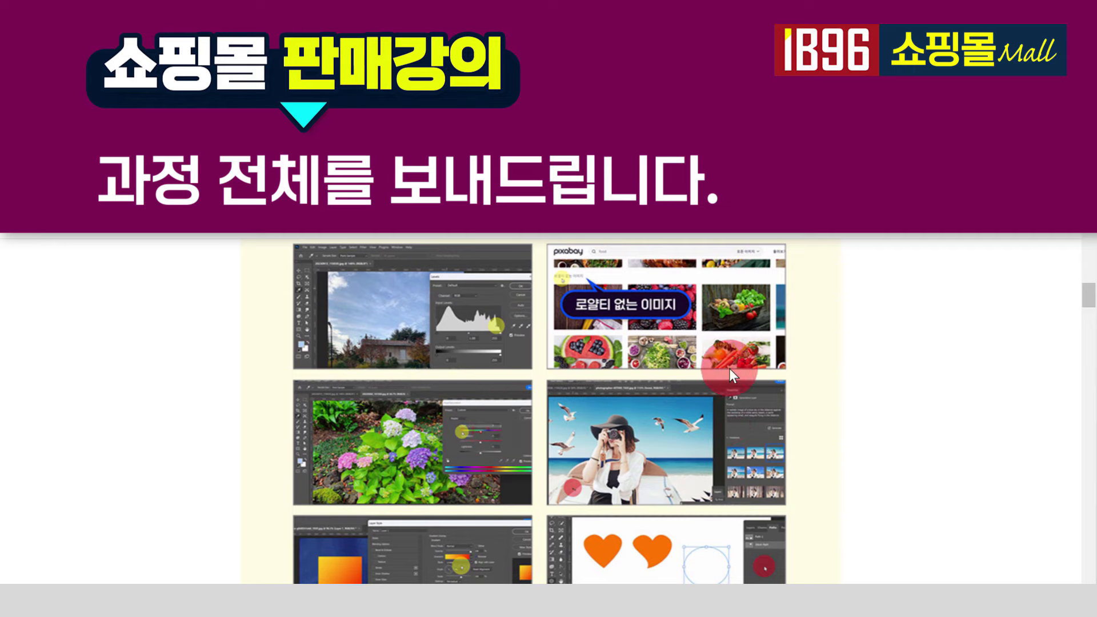
scroll(725, 440, down, 2)
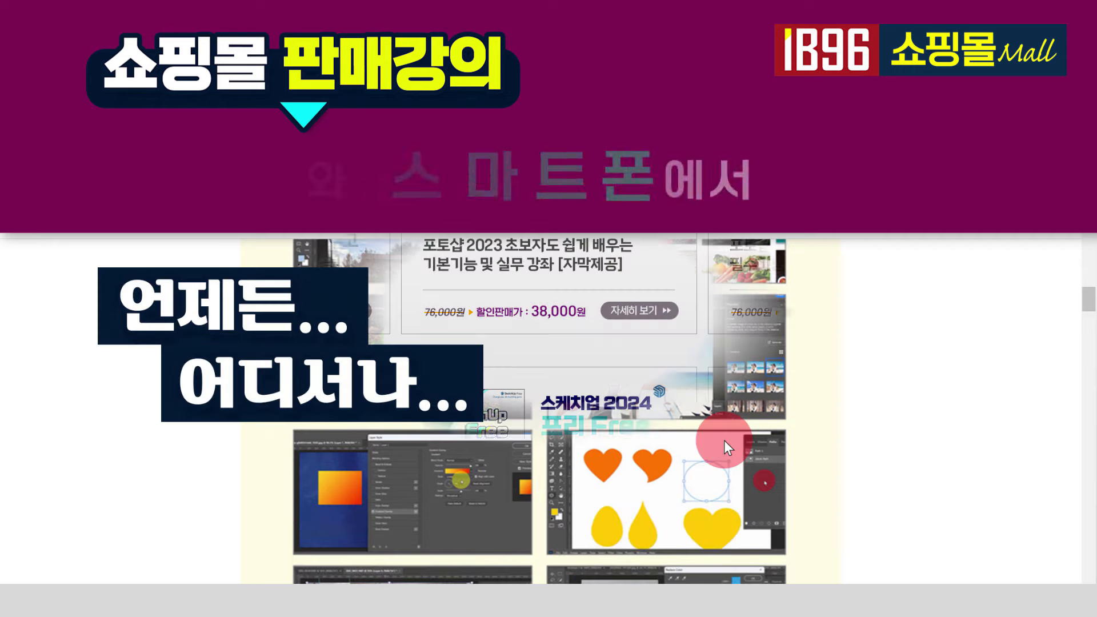